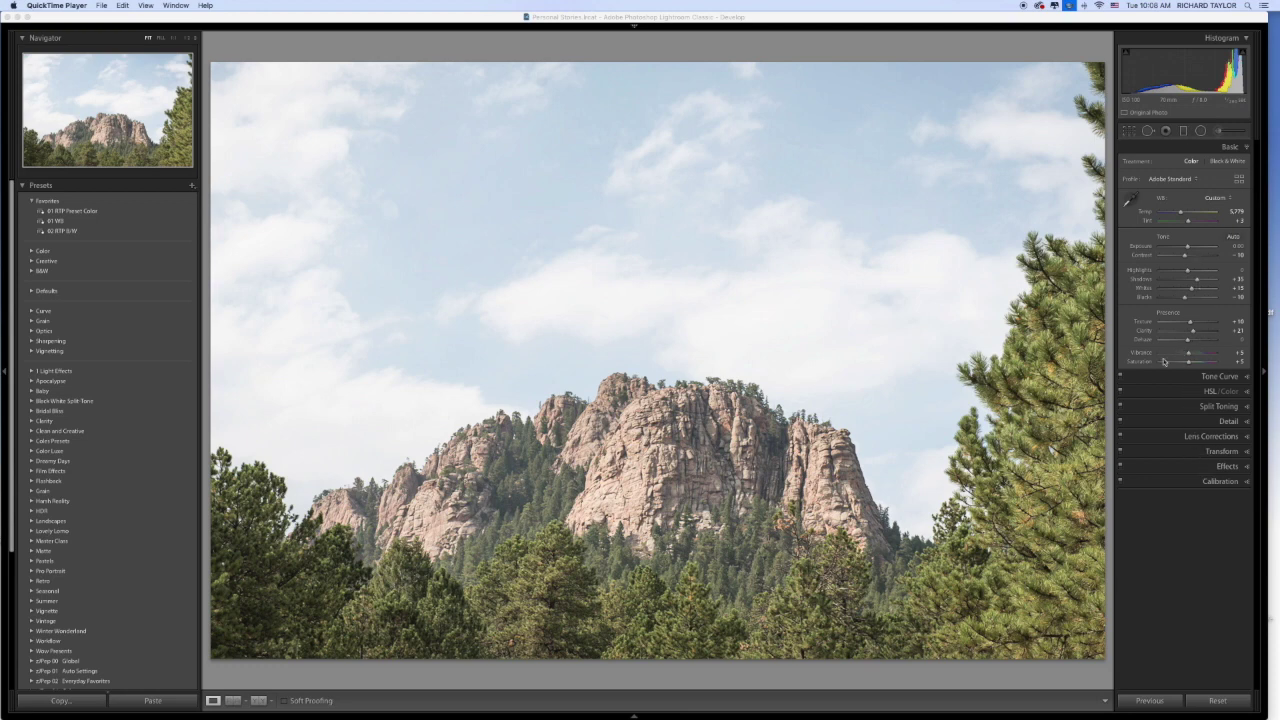
Compare the mountain photo's before and after versions to examine the effect of the existing Lightroom adjustments
click(1141, 588)
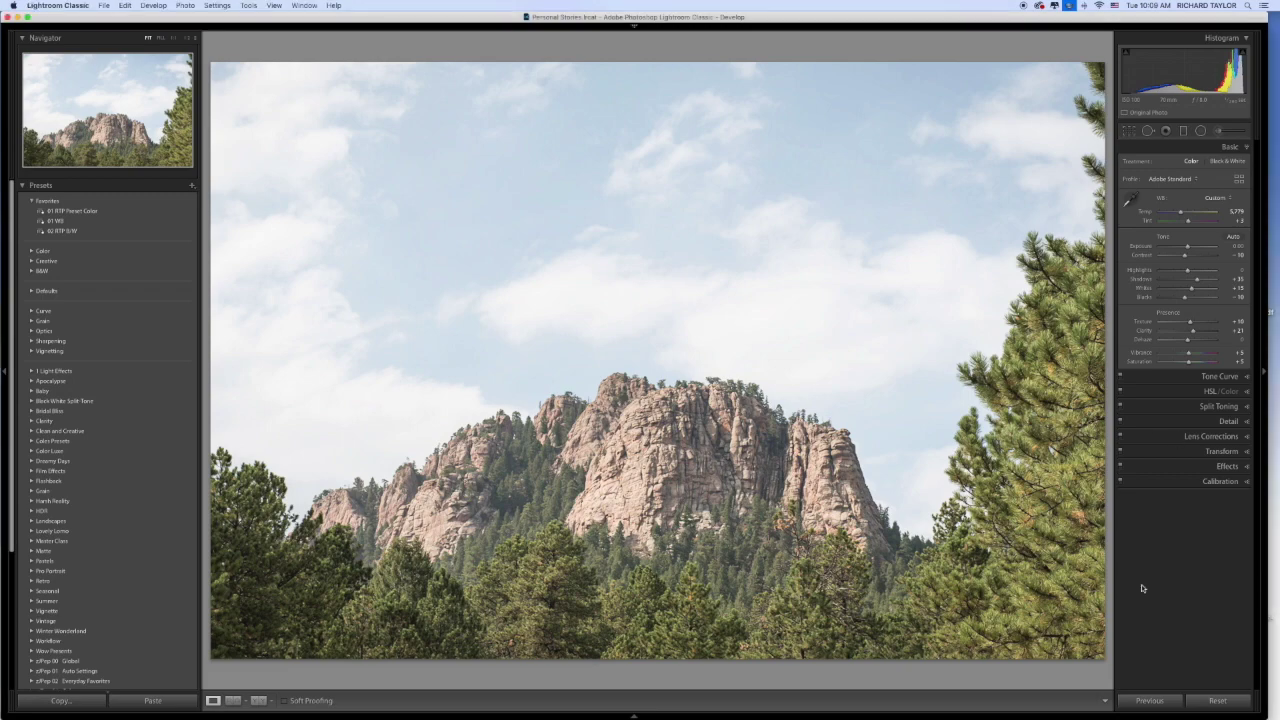
key(backslash)
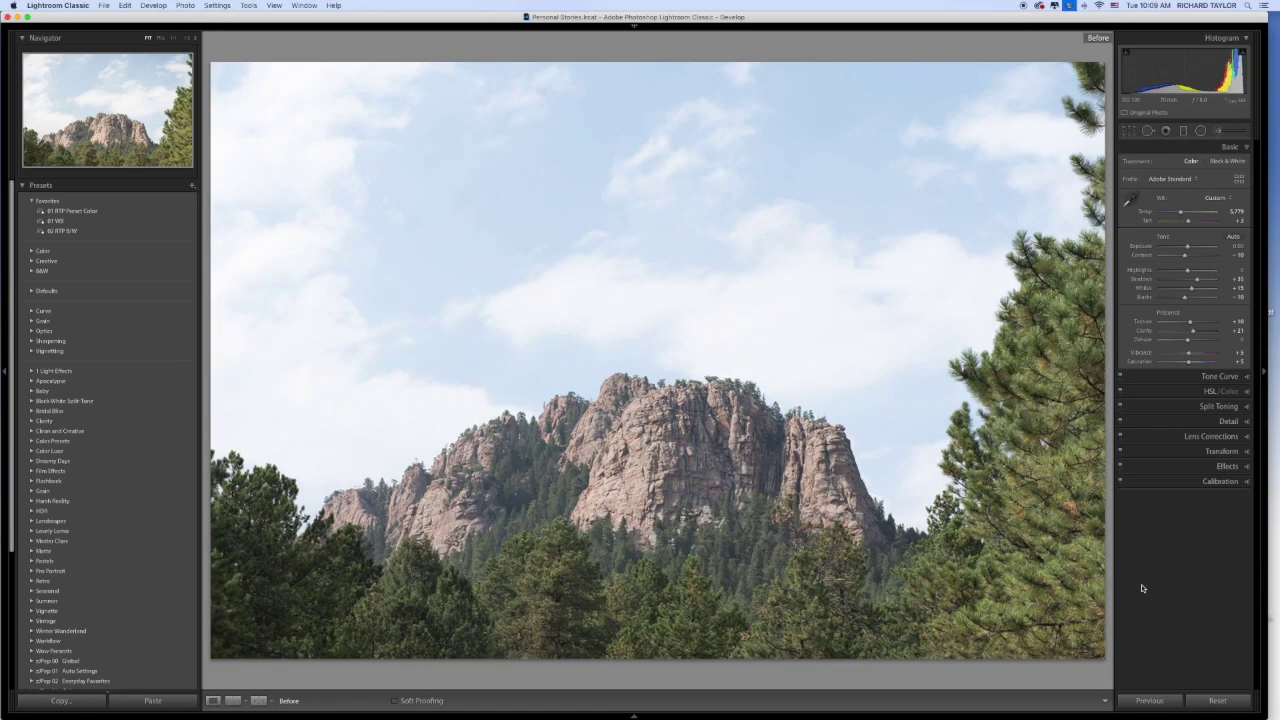
key(backslash)
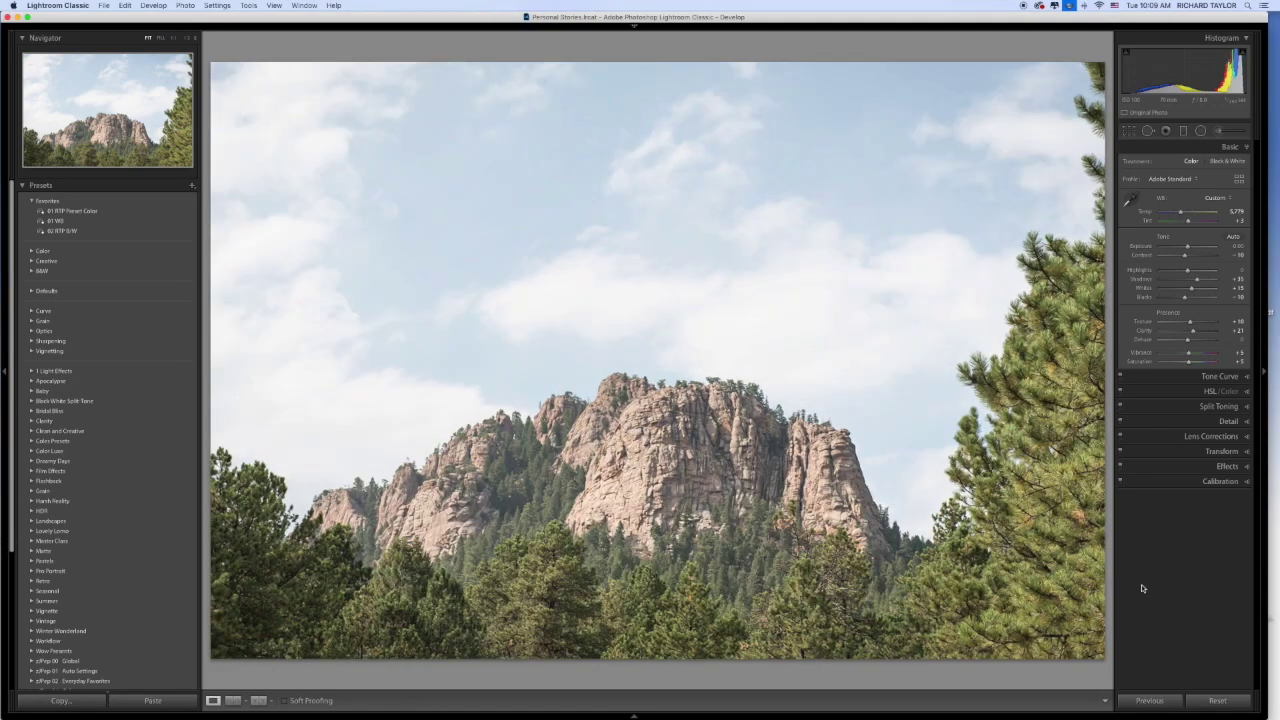
key(backslash)
key(backslash)
key(backslash)
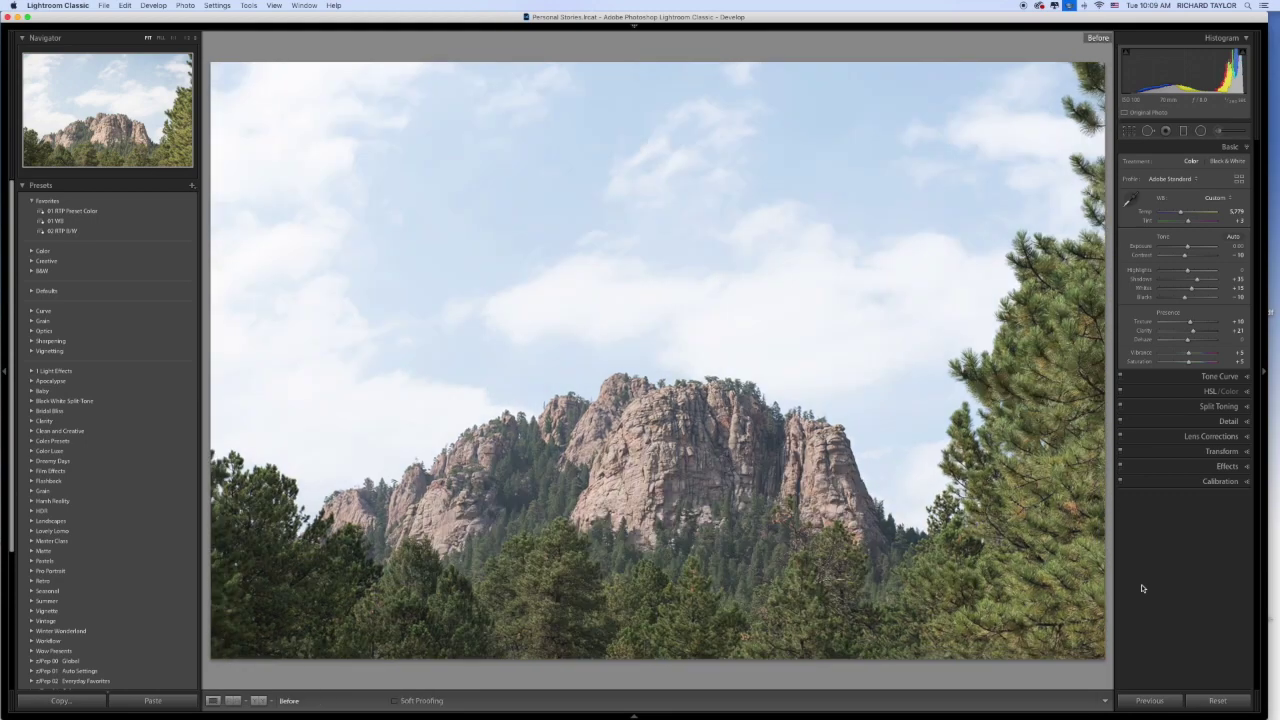
key(backslash)
key(backslash)
key(backslash)
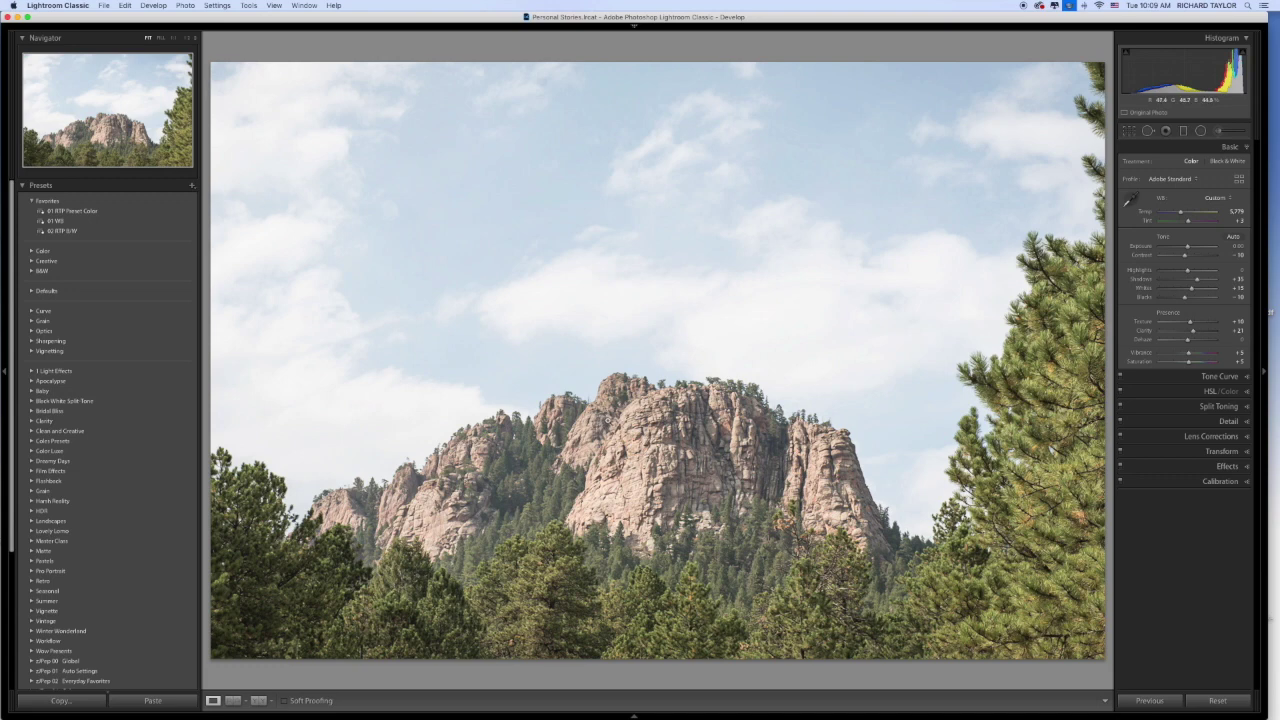
Open the photo in Photoshop and darken it with a Levels adjustment layer, midtones 0.82 and black input about 13
key(super+e)
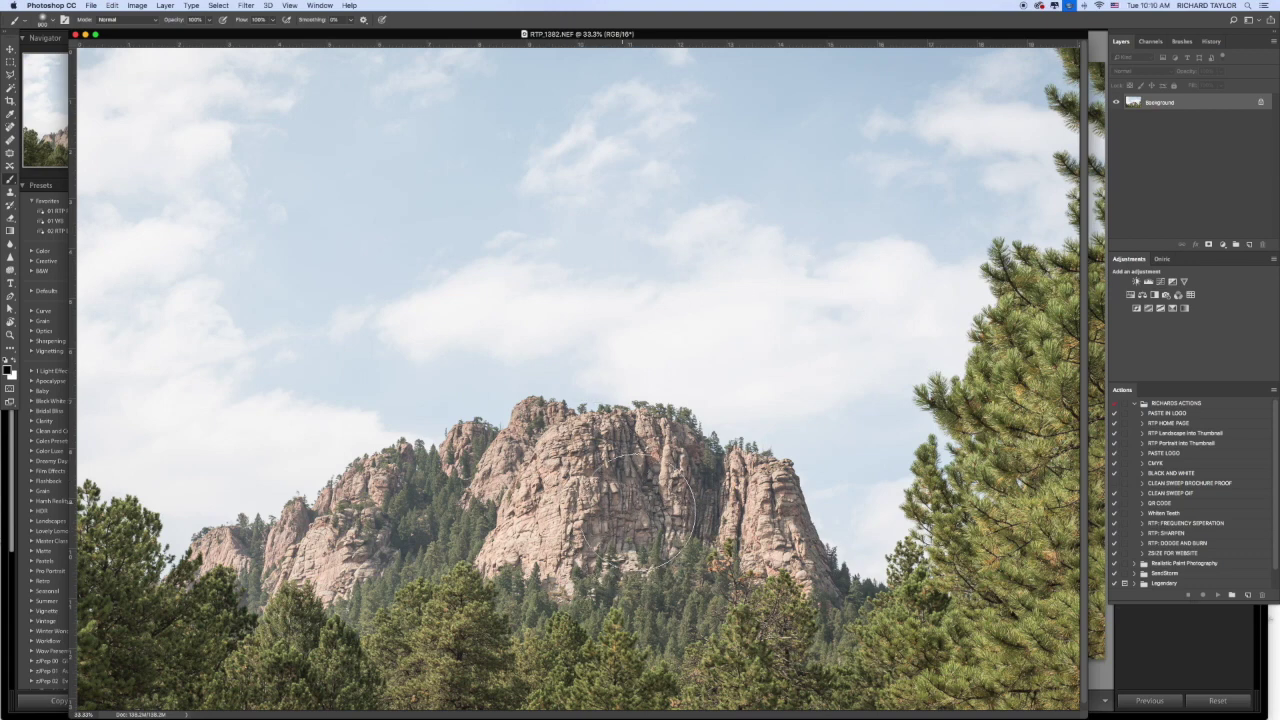
click(1148, 282)
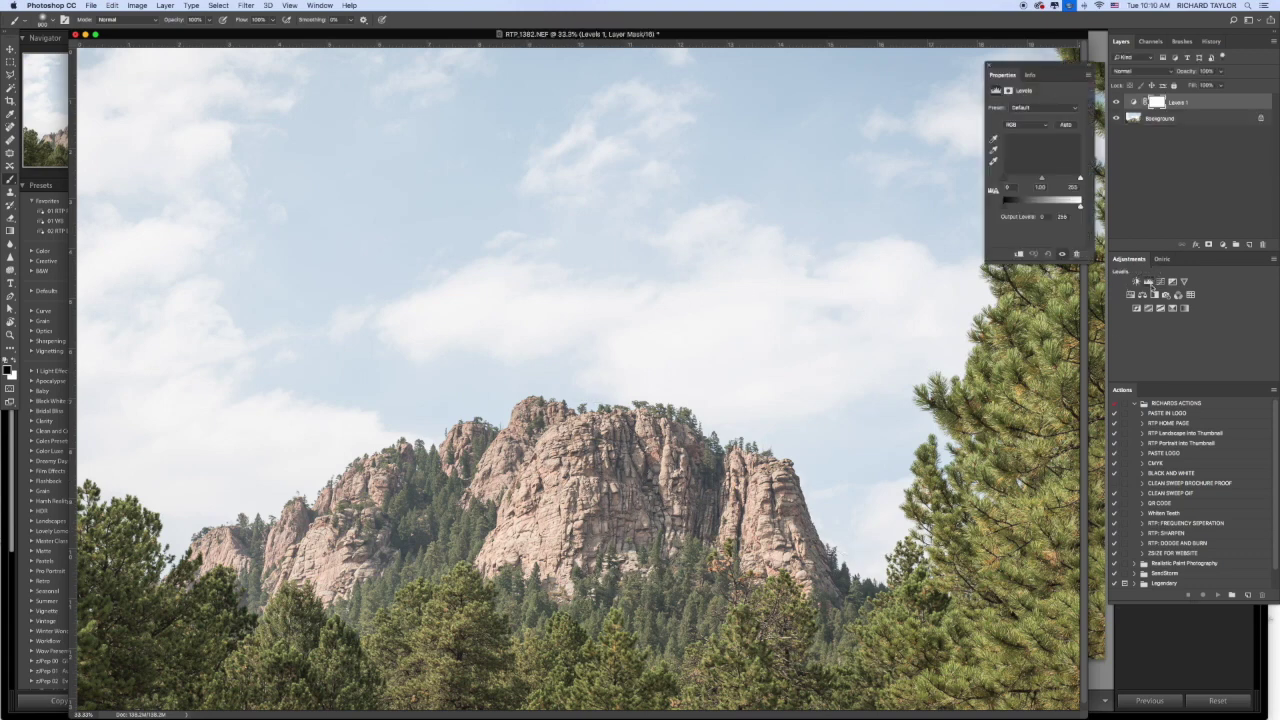
drag(1041, 178, 1047, 181)
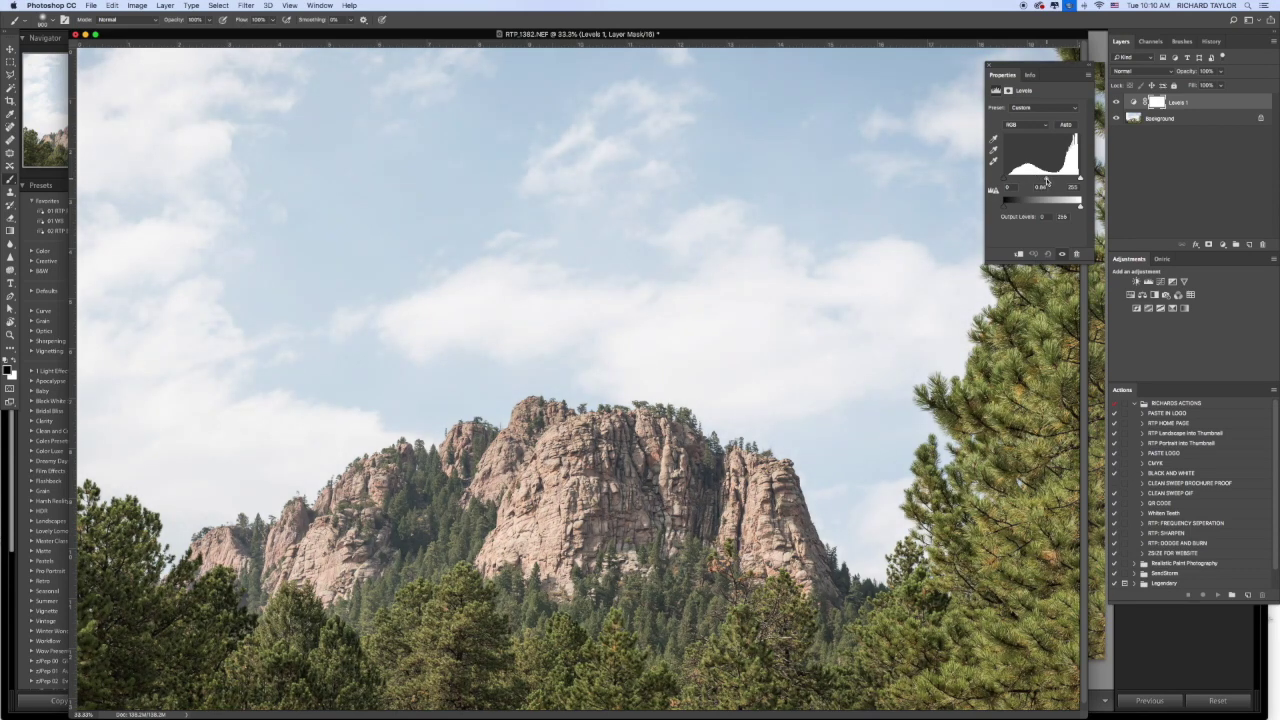
drag(1047, 180, 1049, 181)
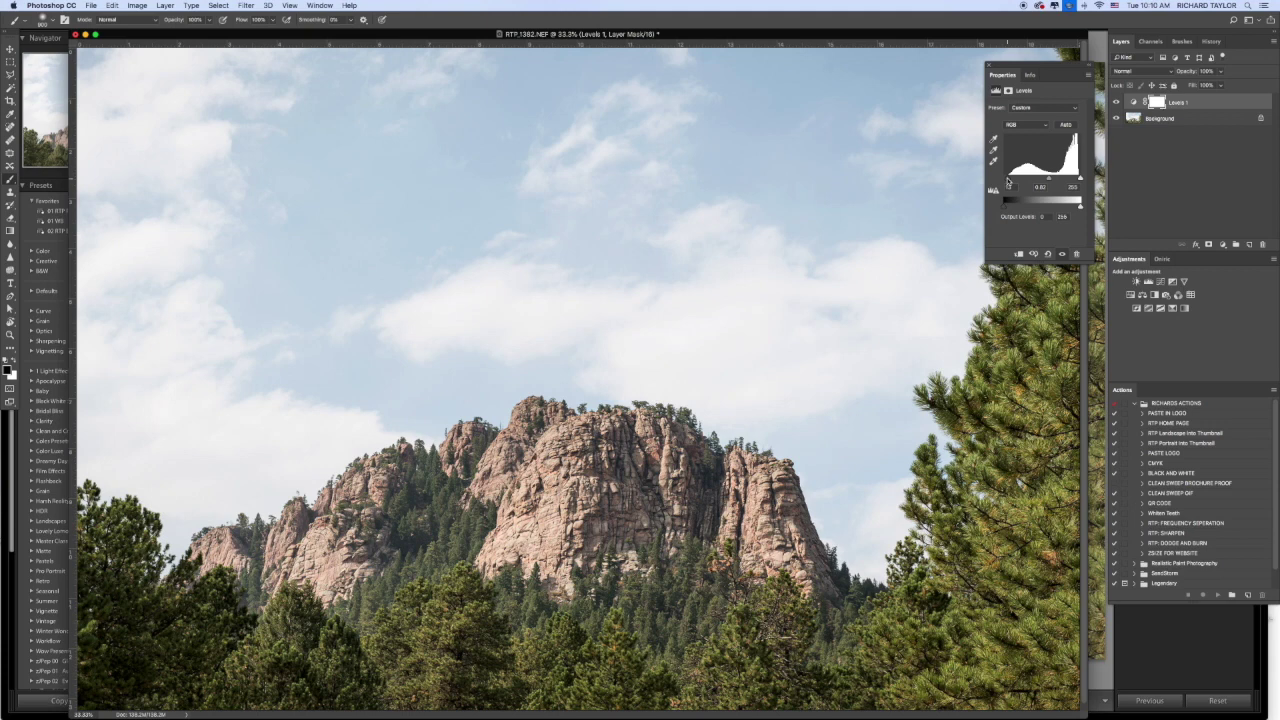
drag(1008, 180, 1012, 180)
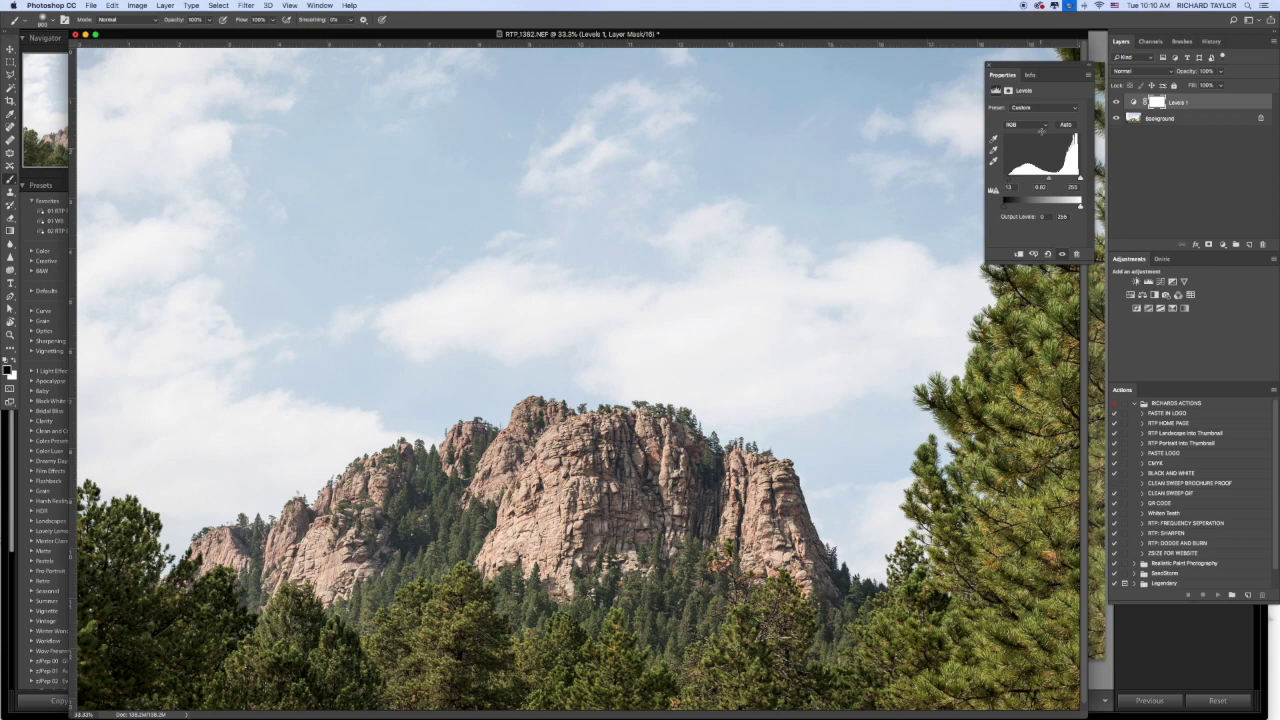
Add a Vibrance adjustment layer with vibrance at about +52
click(1184, 283)
drag(1036, 119, 1060, 122)
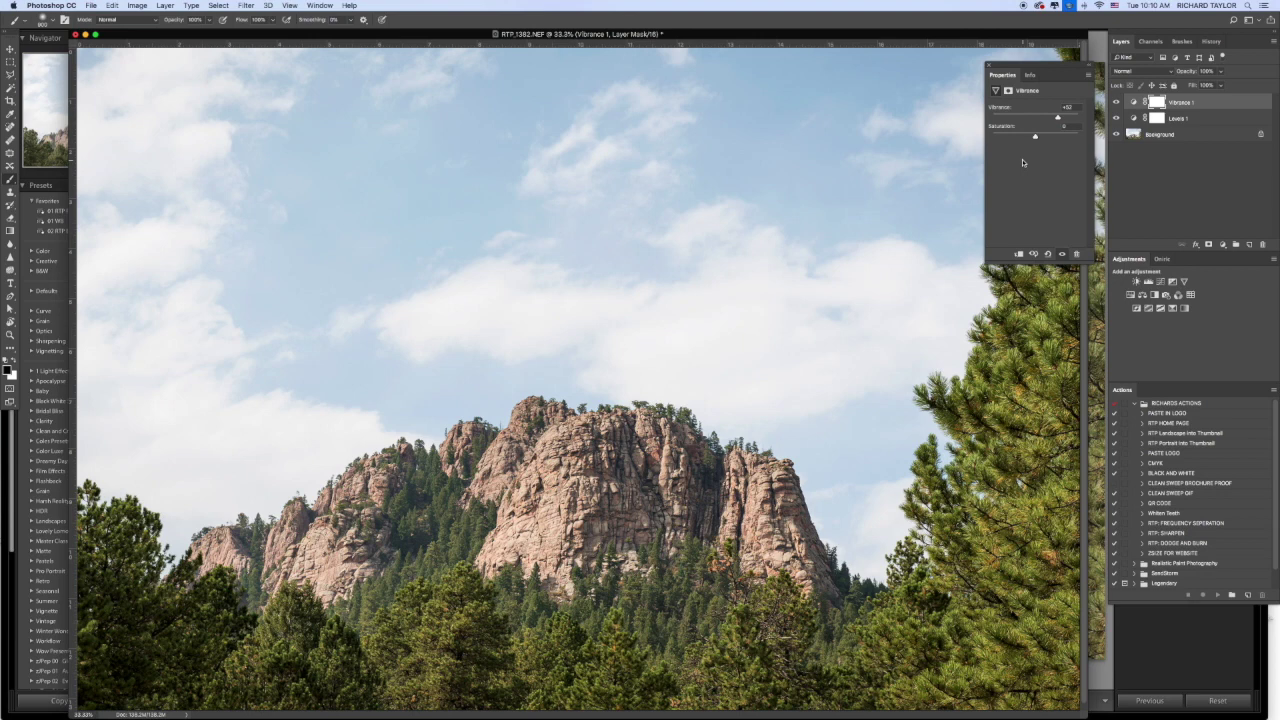
Add a Selective Color adjustment layer and slightly raise Magenta and Yellow in the Reds and Yellow in the Yellows
click(1173, 310)
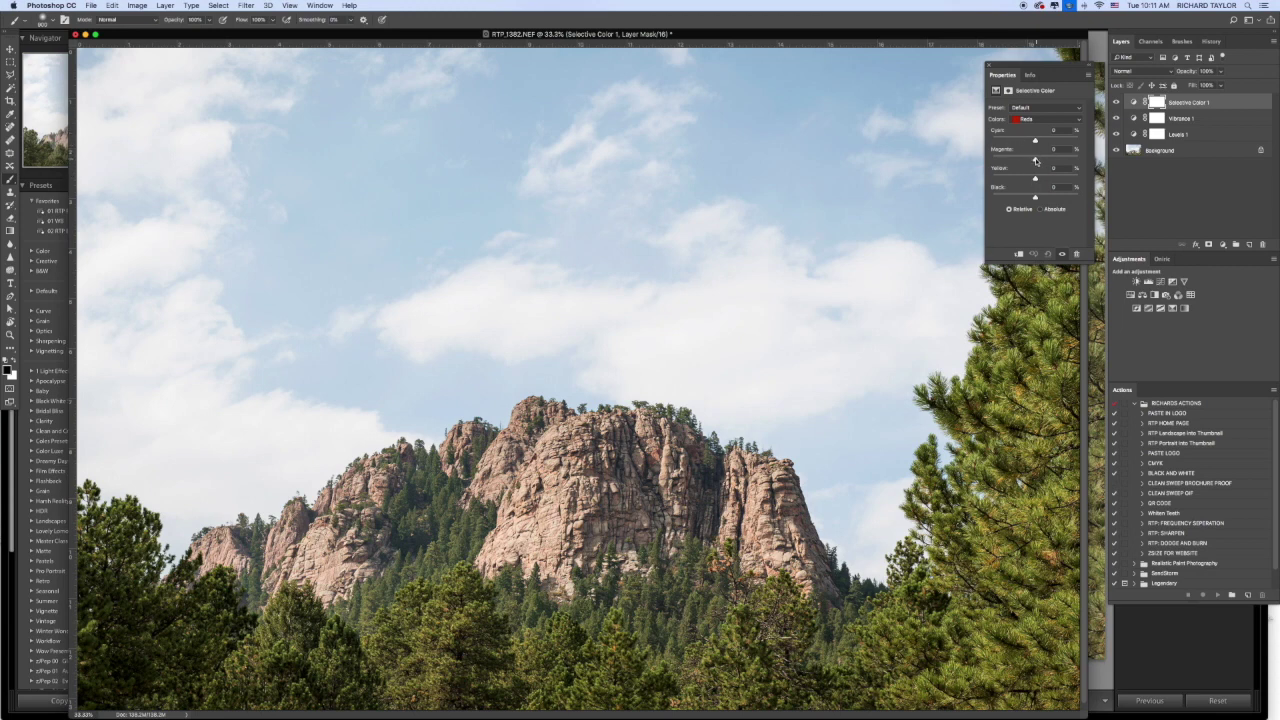
drag(1035, 160, 1039, 160)
drag(1040, 161, 1044, 181)
click(1040, 121)
click(1035, 136)
drag(1035, 179, 1043, 182)
Slightly lower Magenta in the Greens of the Selective Color adjustment
click(1040, 119)
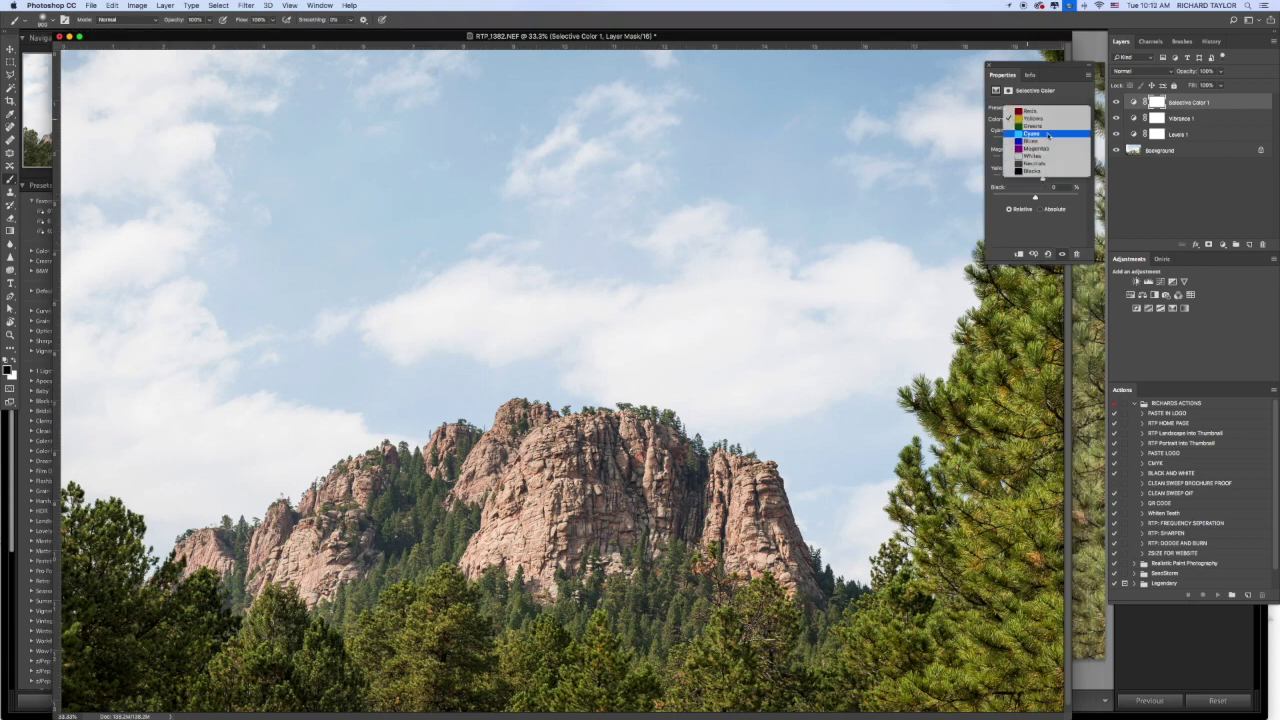
click(1047, 134)
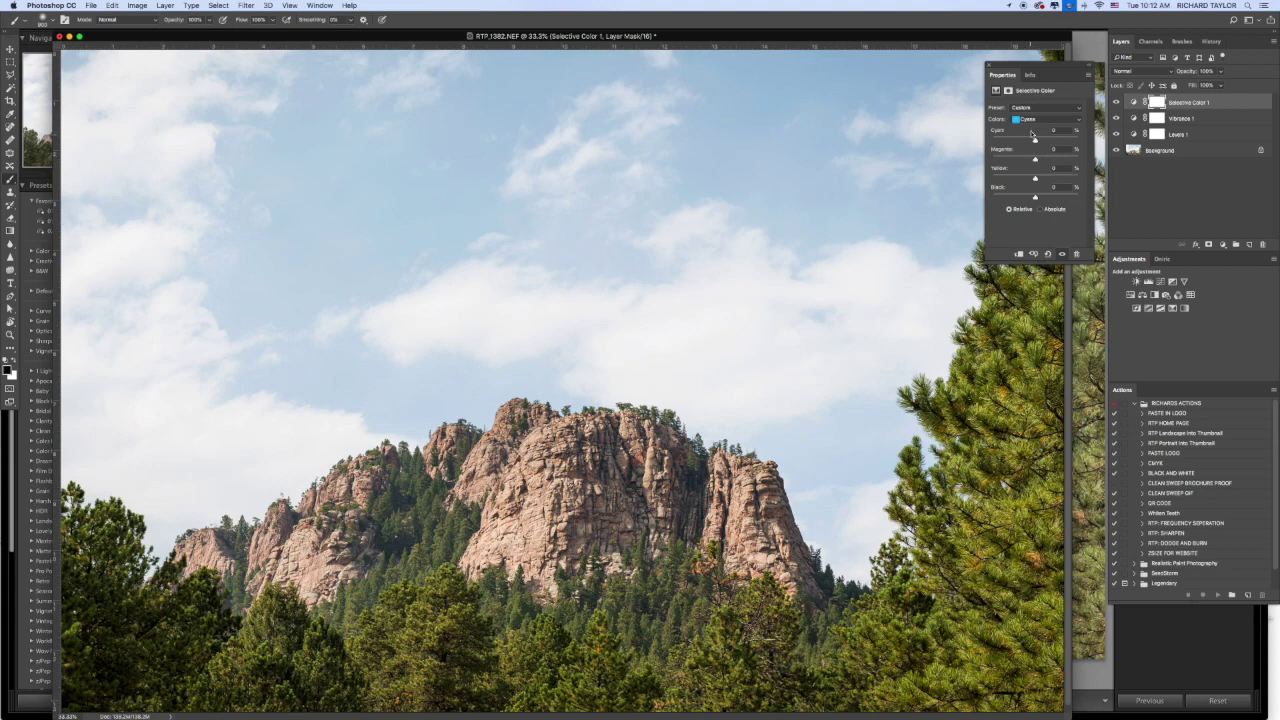
click(1045, 119)
click(1045, 111)
drag(1035, 159, 1028, 160)
Raise Black in the Cyans of the Selective Color adjustment to about its maximum
click(1042, 122)
click(1036, 127)
drag(1035, 197, 1078, 197)
Deepen the sky's Blues in Selective Color by setting Black to +100% and raising Cyan strongly, short of its maximum
click(1038, 120)
click(1040, 127)
drag(1036, 142, 1076, 143)
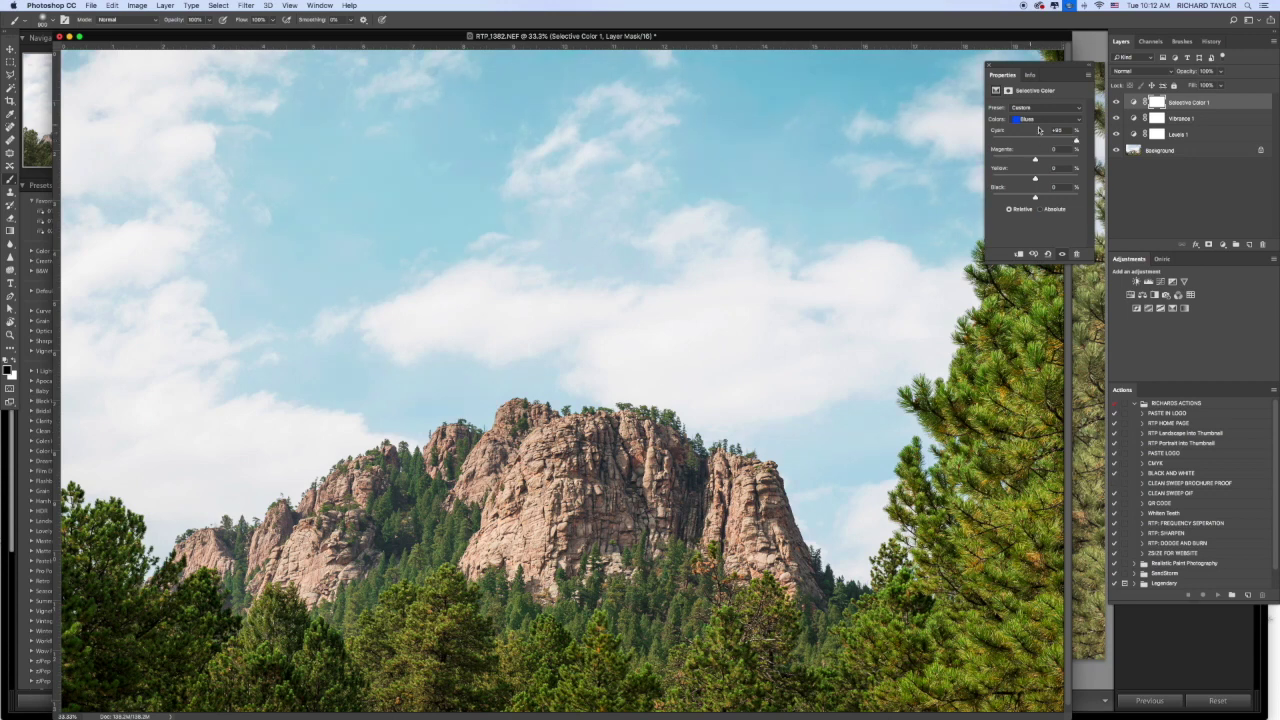
drag(1041, 142, 1082, 142)
drag(1036, 198, 1080, 199)
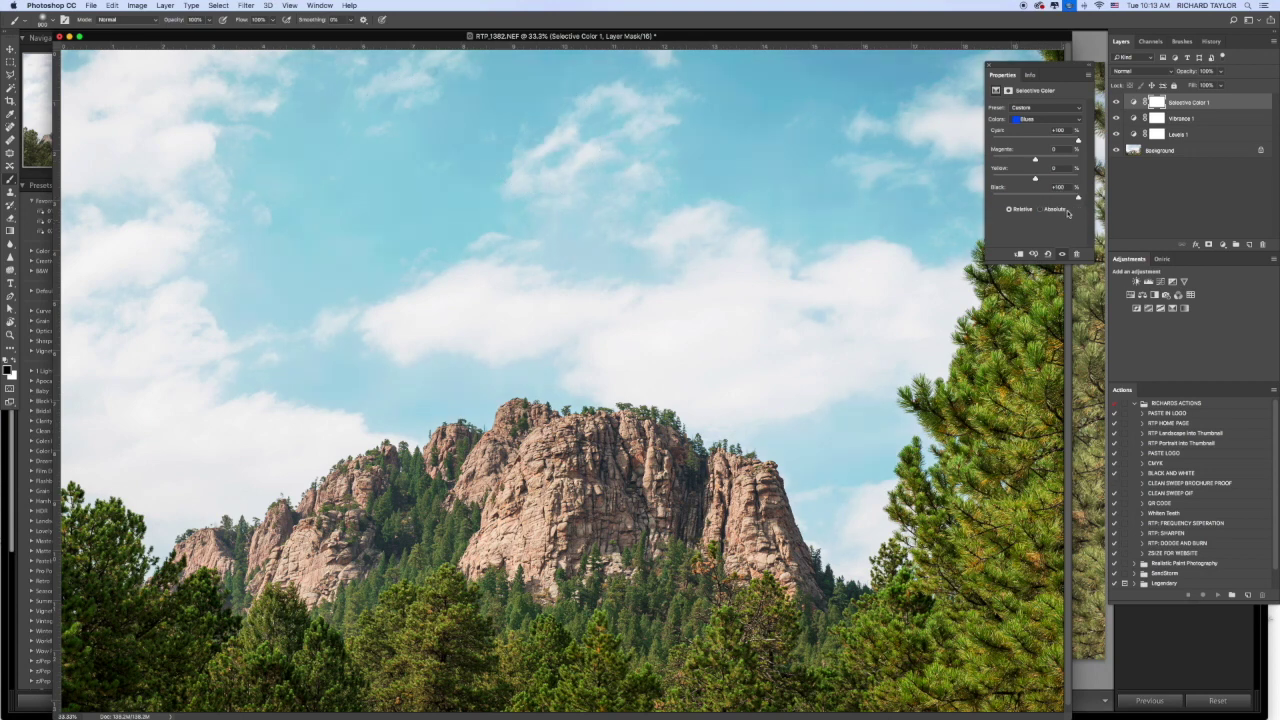
drag(1080, 141, 1062, 141)
Set Black to +100% for the Whites in Selective Color, comparing the clouds against a low setting
click(1031, 119)
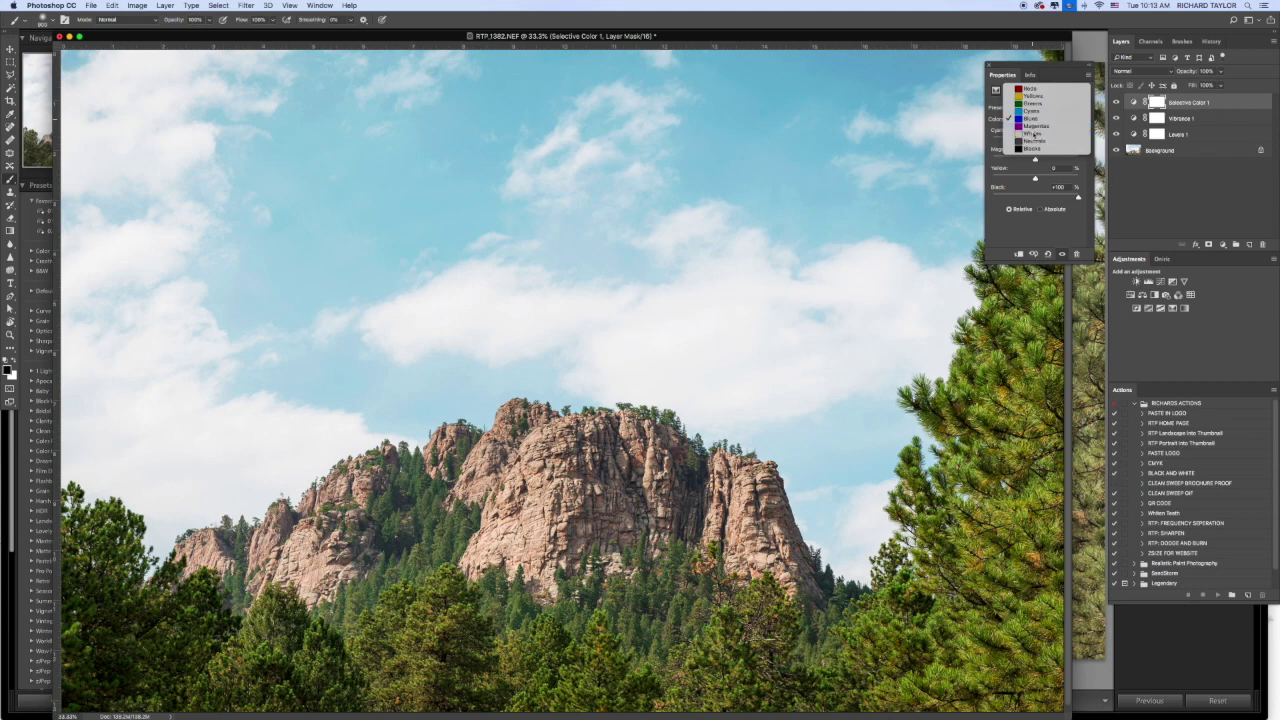
click(1036, 133)
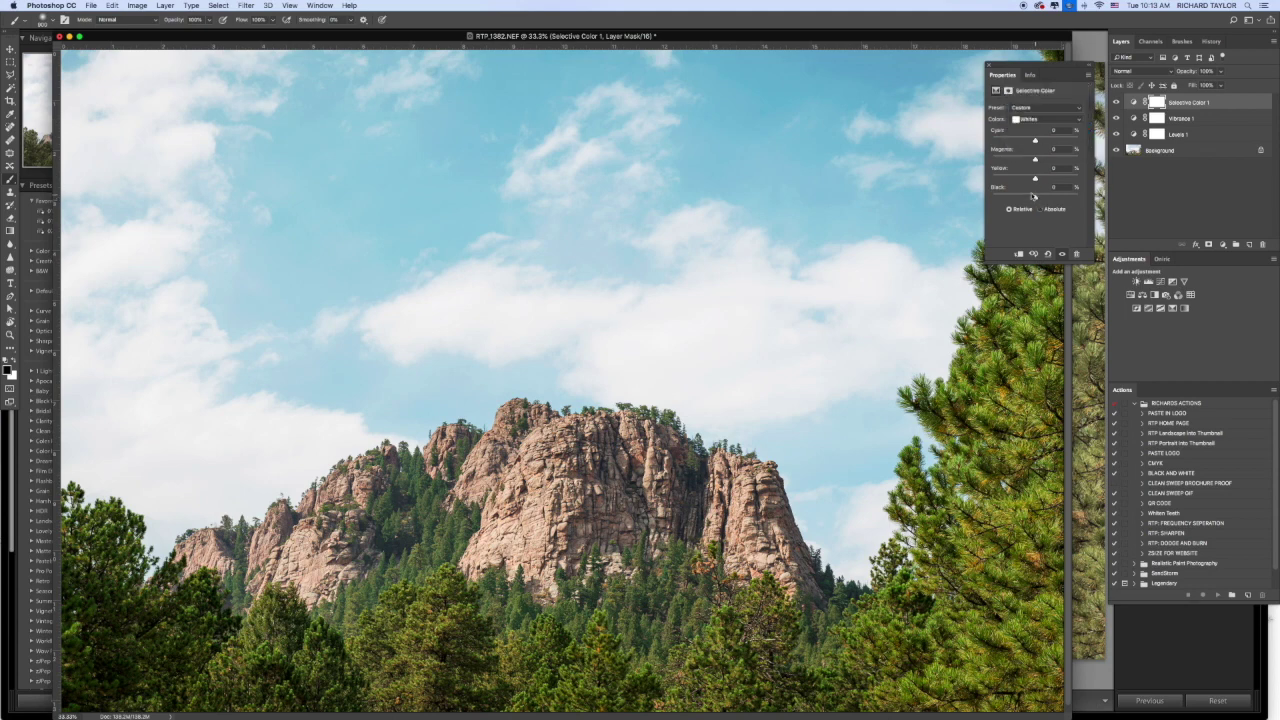
drag(1036, 198, 1081, 201)
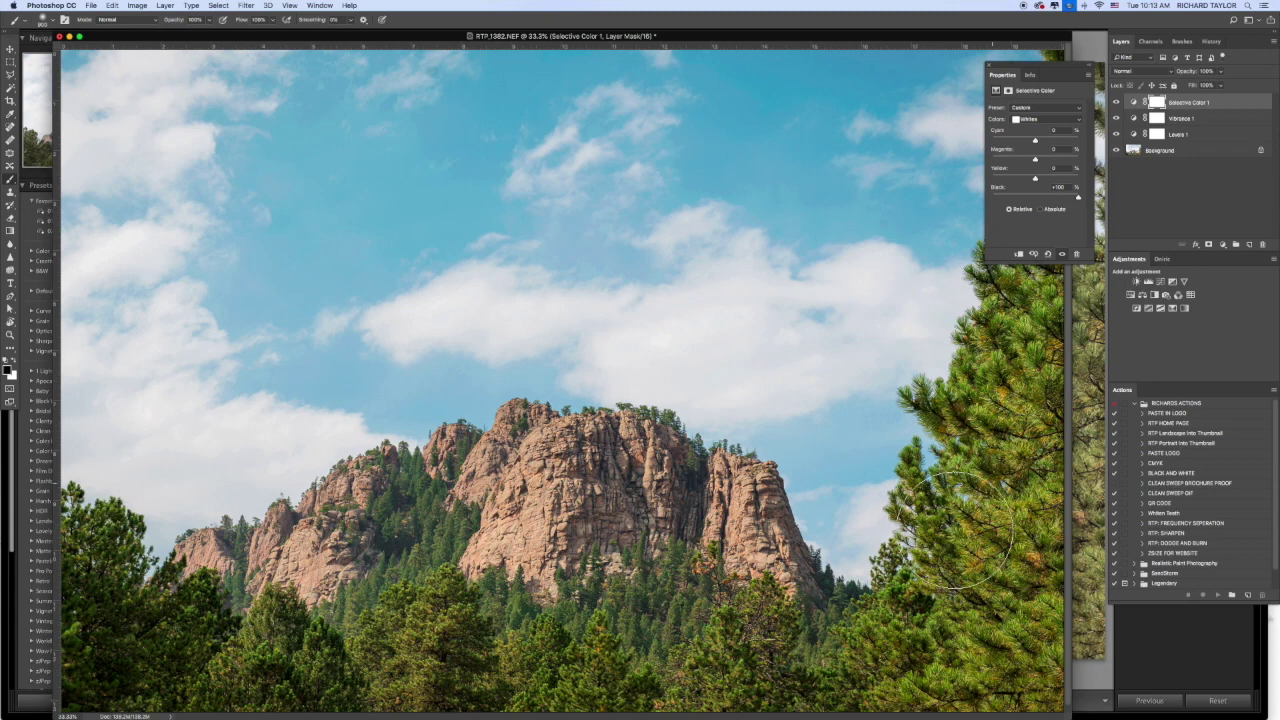
drag(1078, 197, 1037, 198)
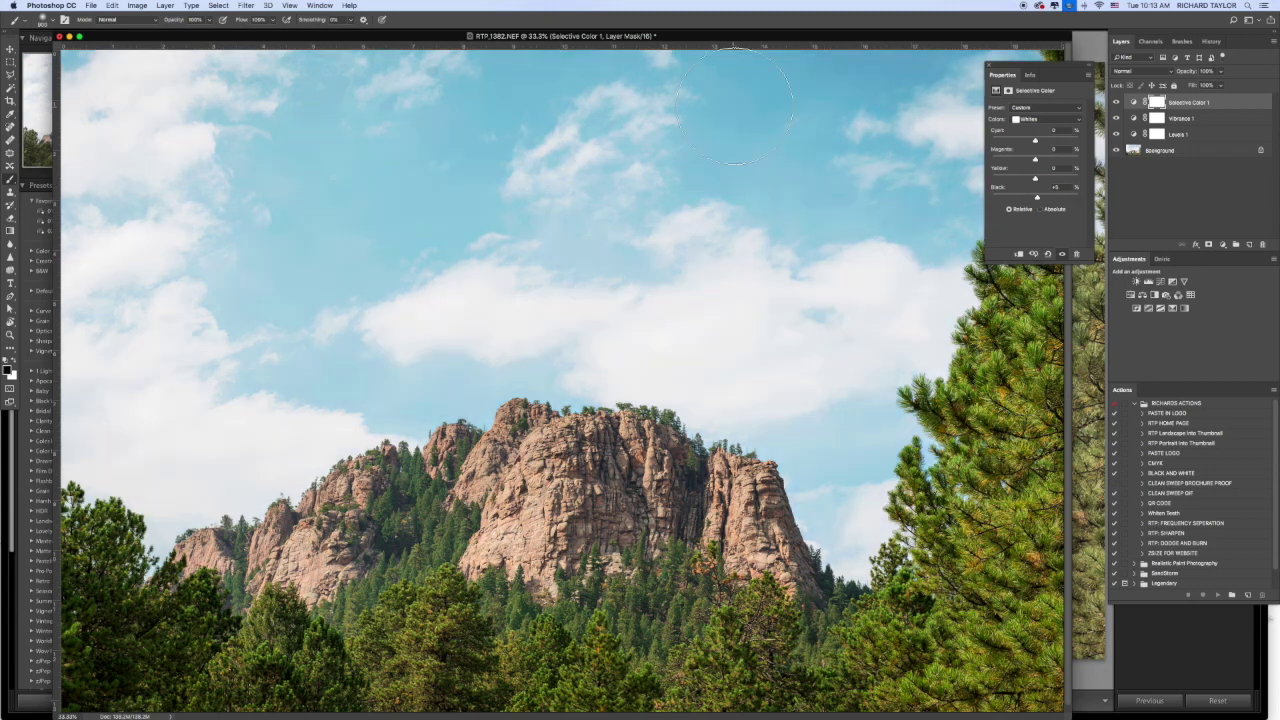
drag(1038, 198, 1088, 204)
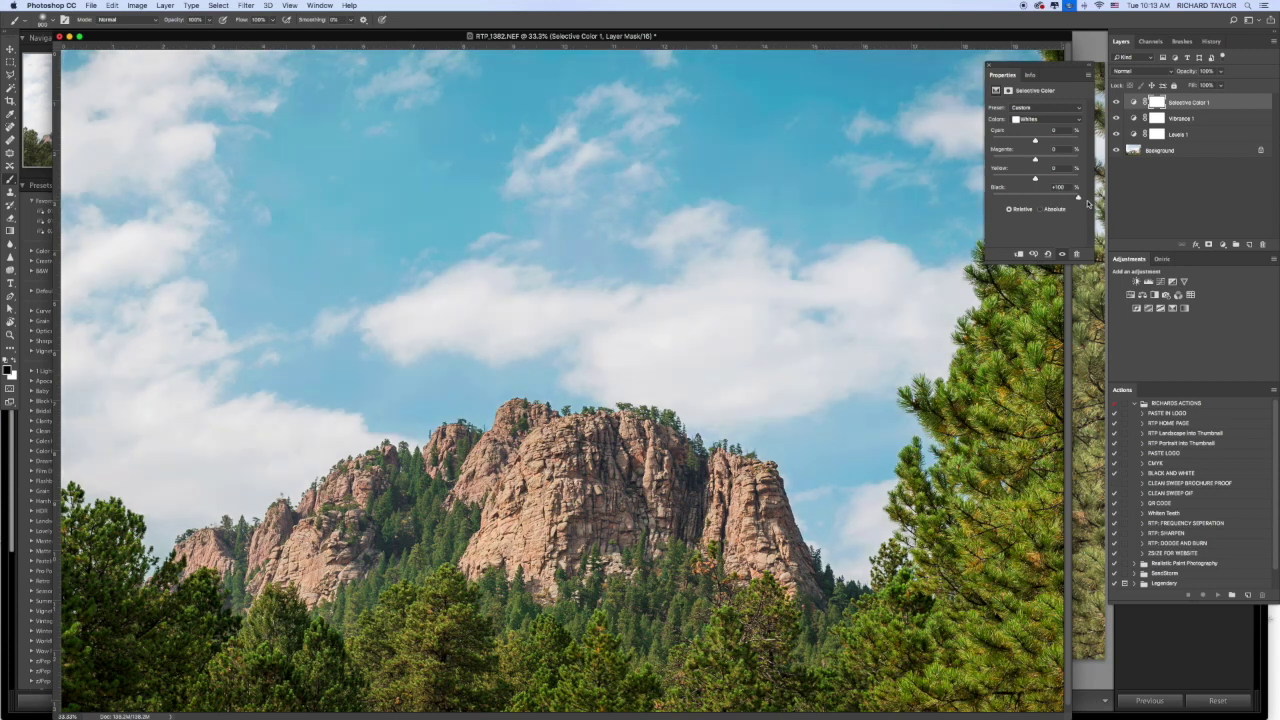
Raise Black slightly in the Neutrals and set it to +3% in the Blacks of the Selective Color adjustment
click(1030, 119)
click(1031, 125)
drag(1036, 198, 1037, 199)
click(1033, 118)
click(1034, 128)
drag(1035, 198, 1041, 199)
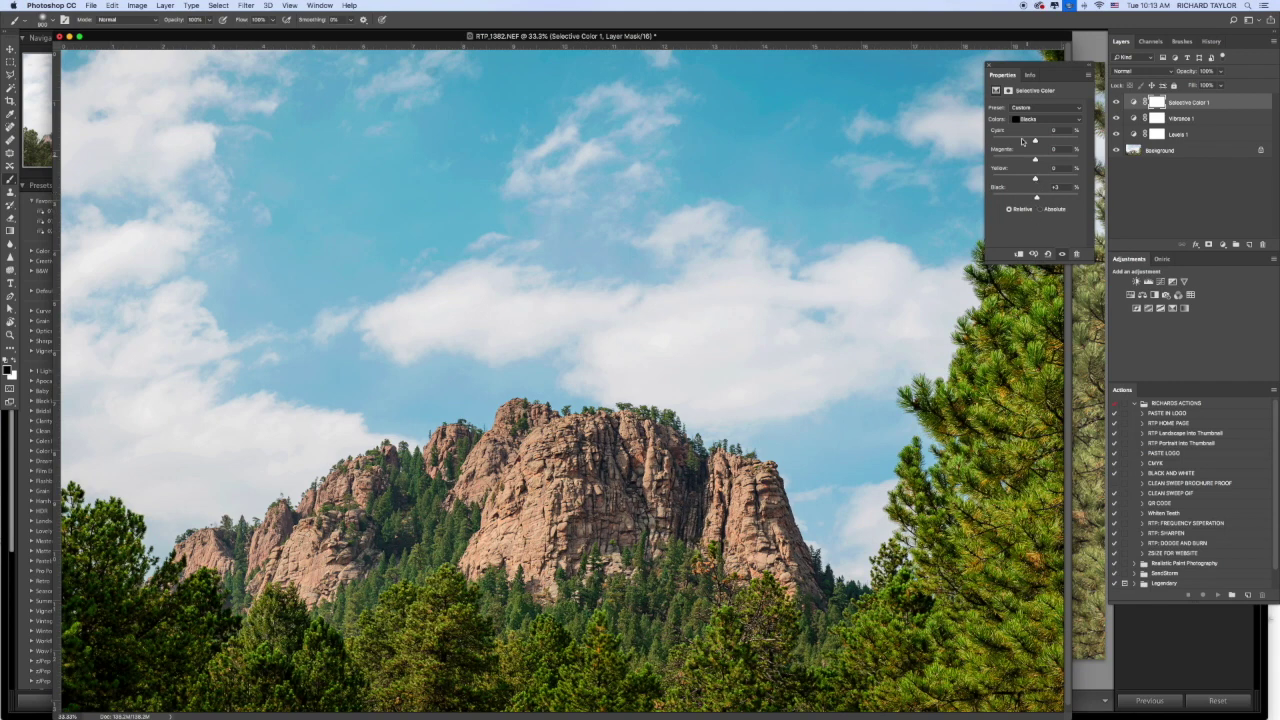
Collapse the adjustment properties and merge all visible layers into the background
click(987, 67)
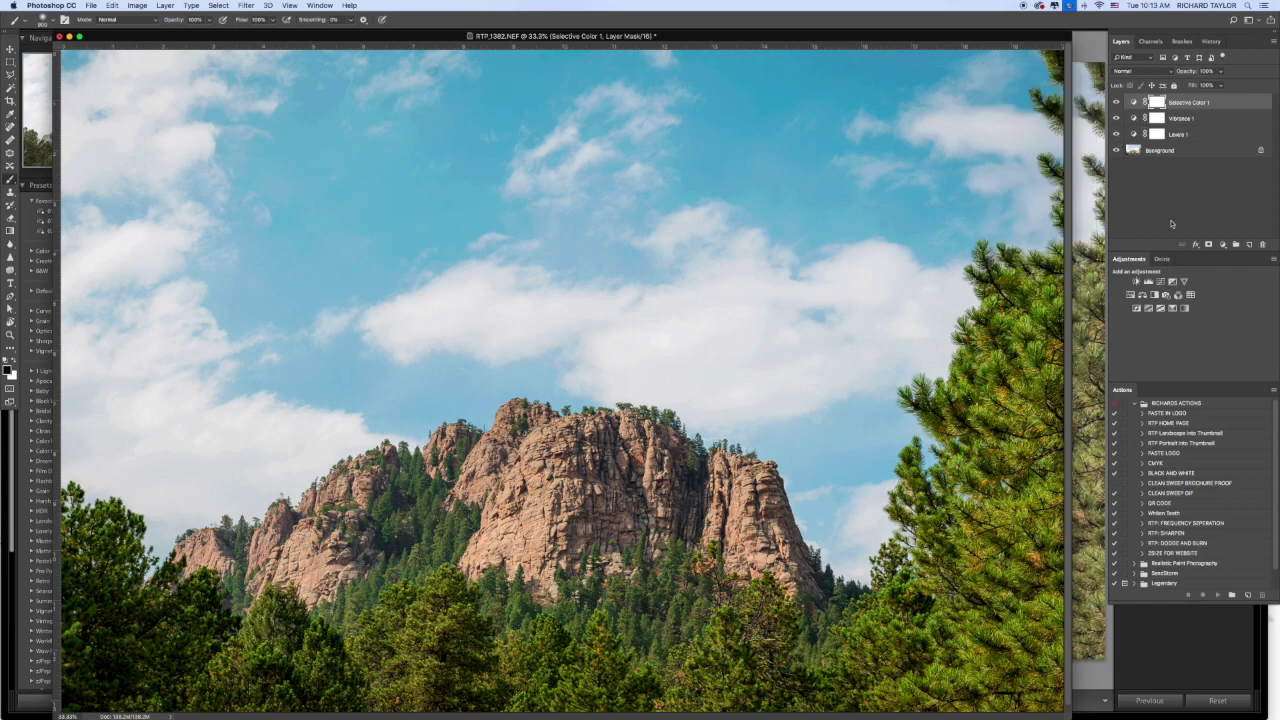
mouse_move(1117, 104)
mouse_down()
mouse_move(1118, 140)
mouse_move(1116, 104)
mouse_up()
key(super+shift+e)
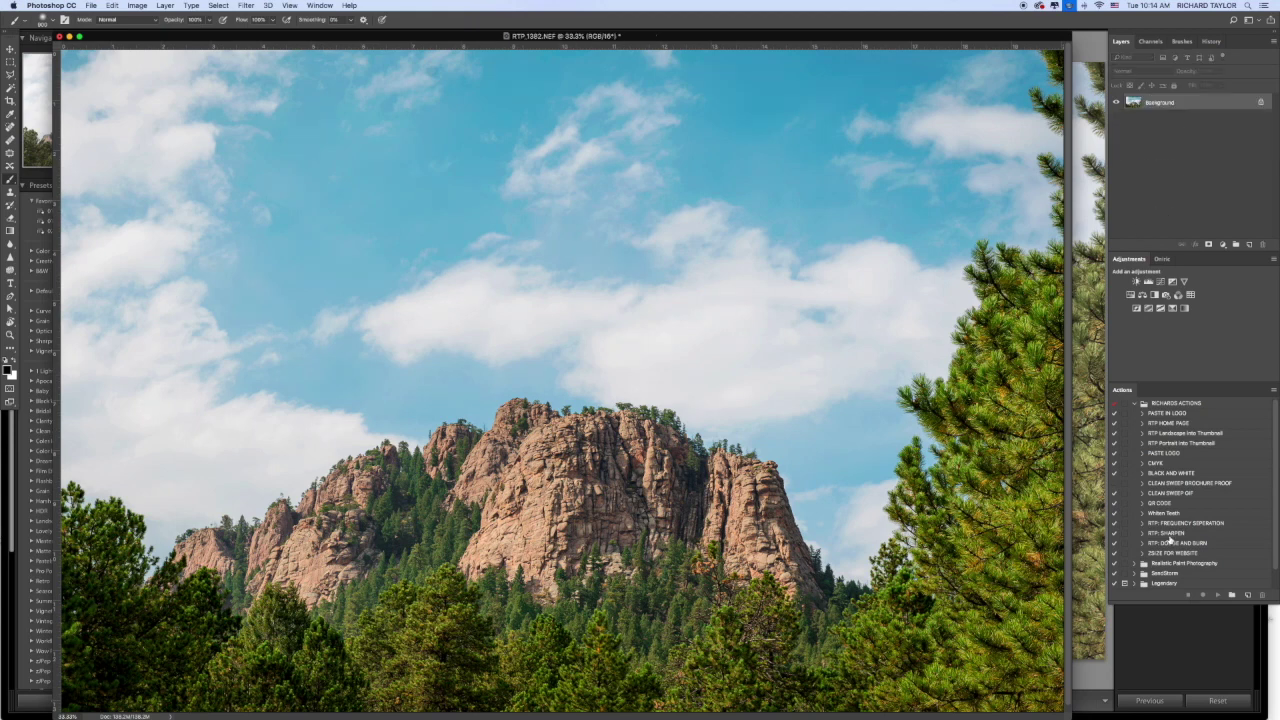
Run the RTP: SHARPEN action on the merged image and merge the sharpening layer into the background
click(1180, 535)
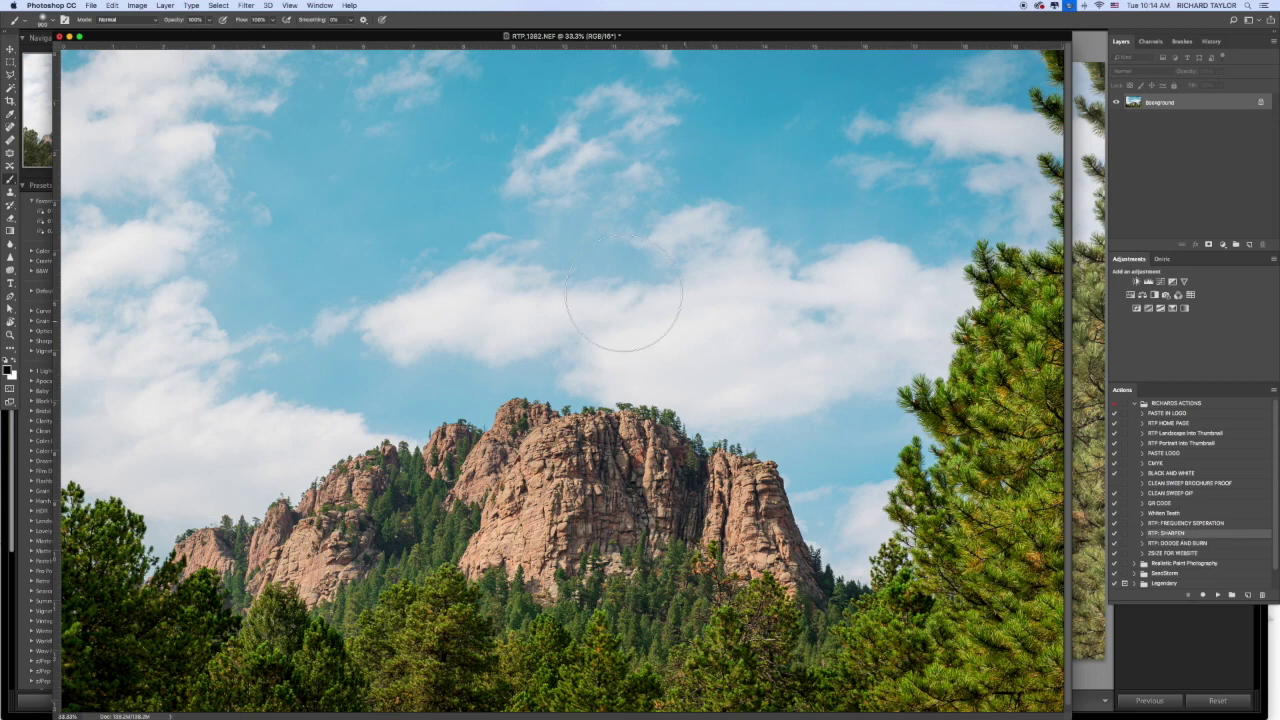
click(246, 5)
mouse_move(293, 183)
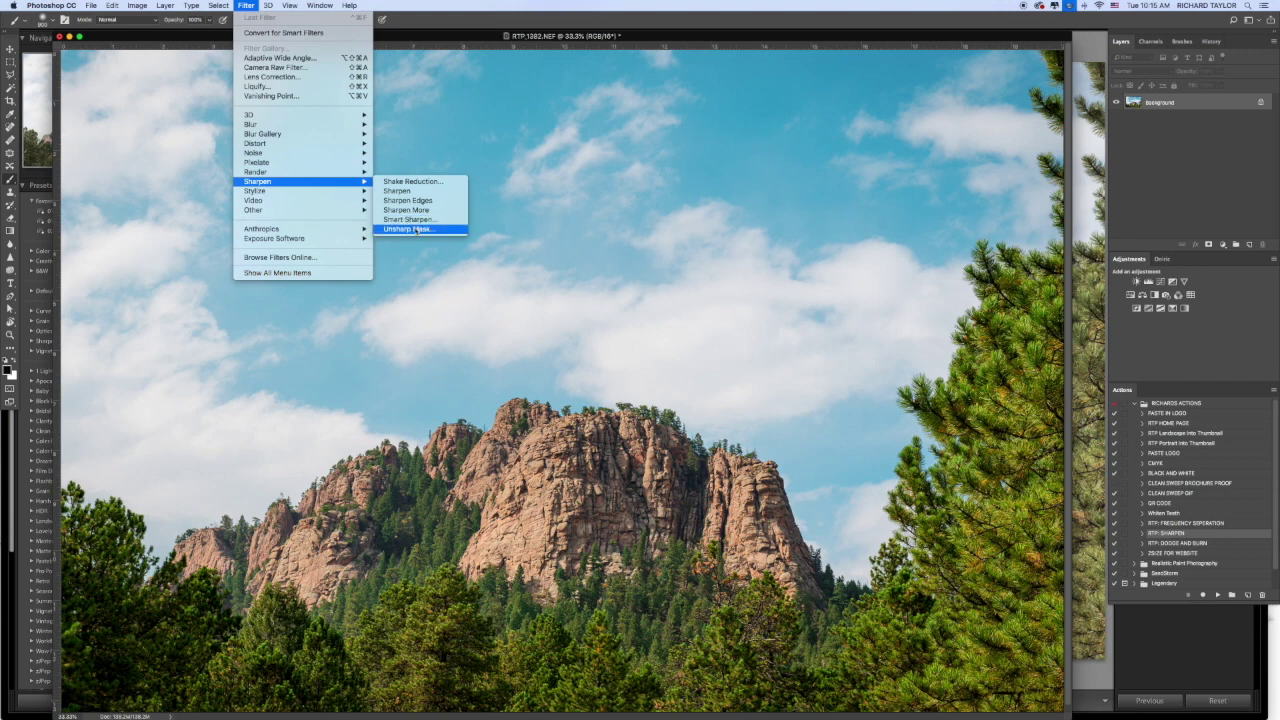
key(Escape)
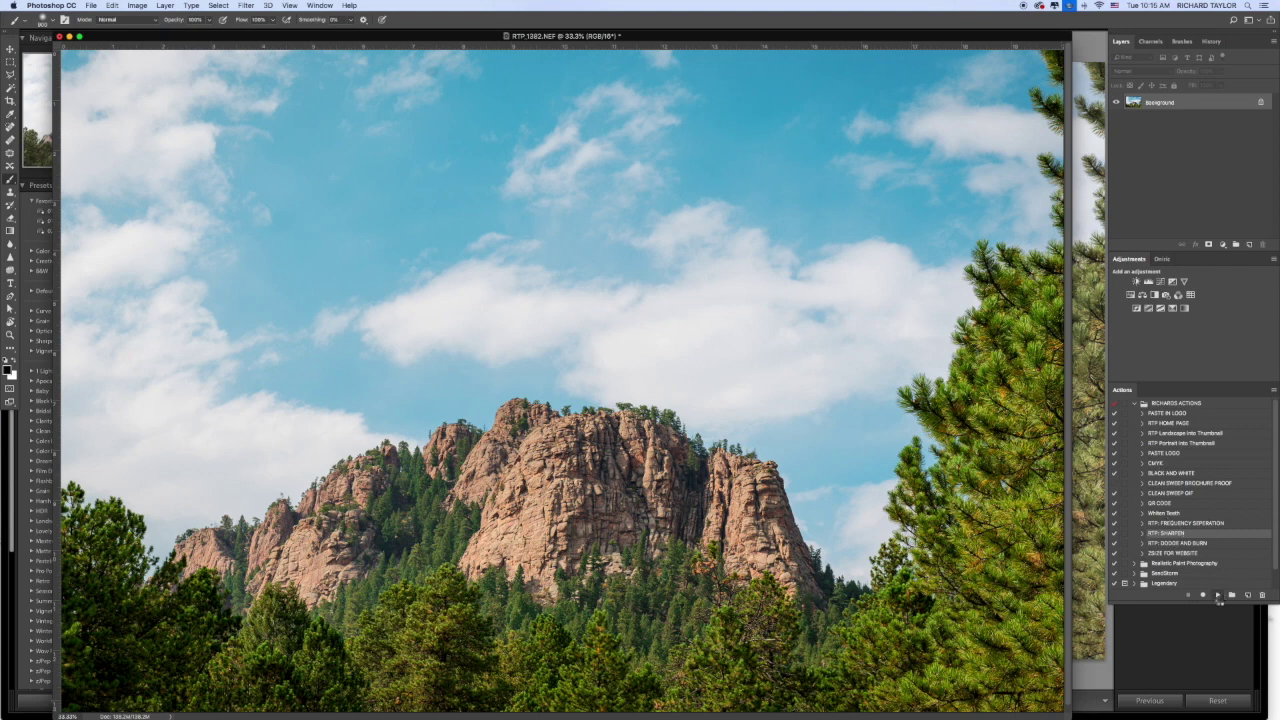
click(1217, 595)
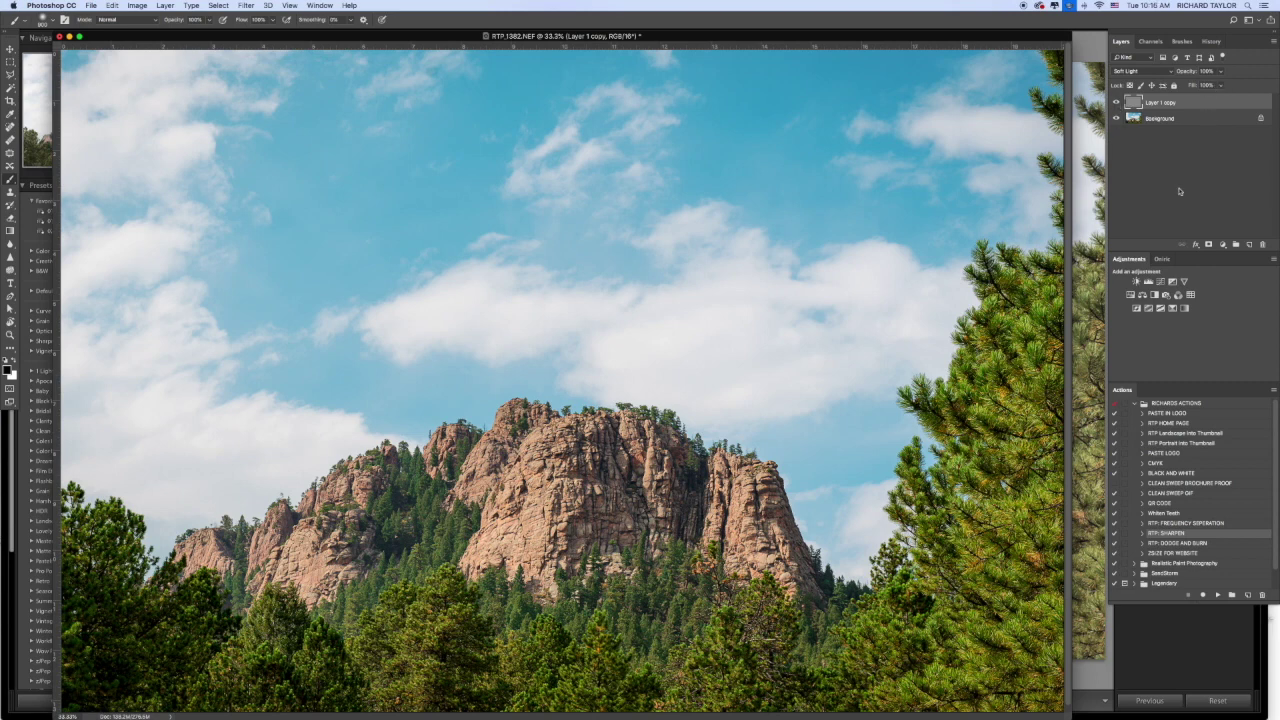
key(BackSpace)
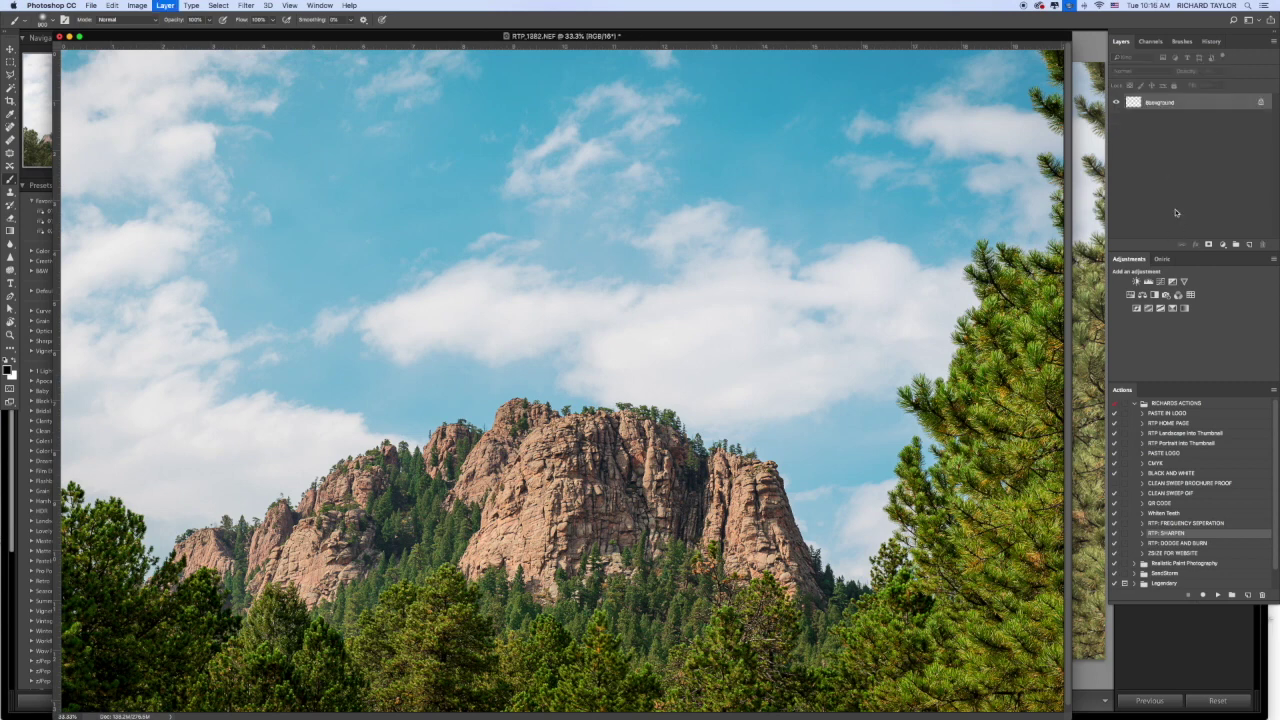
Run the RTP: DODGE AND BURN action on the sharpened image
click(1180, 544)
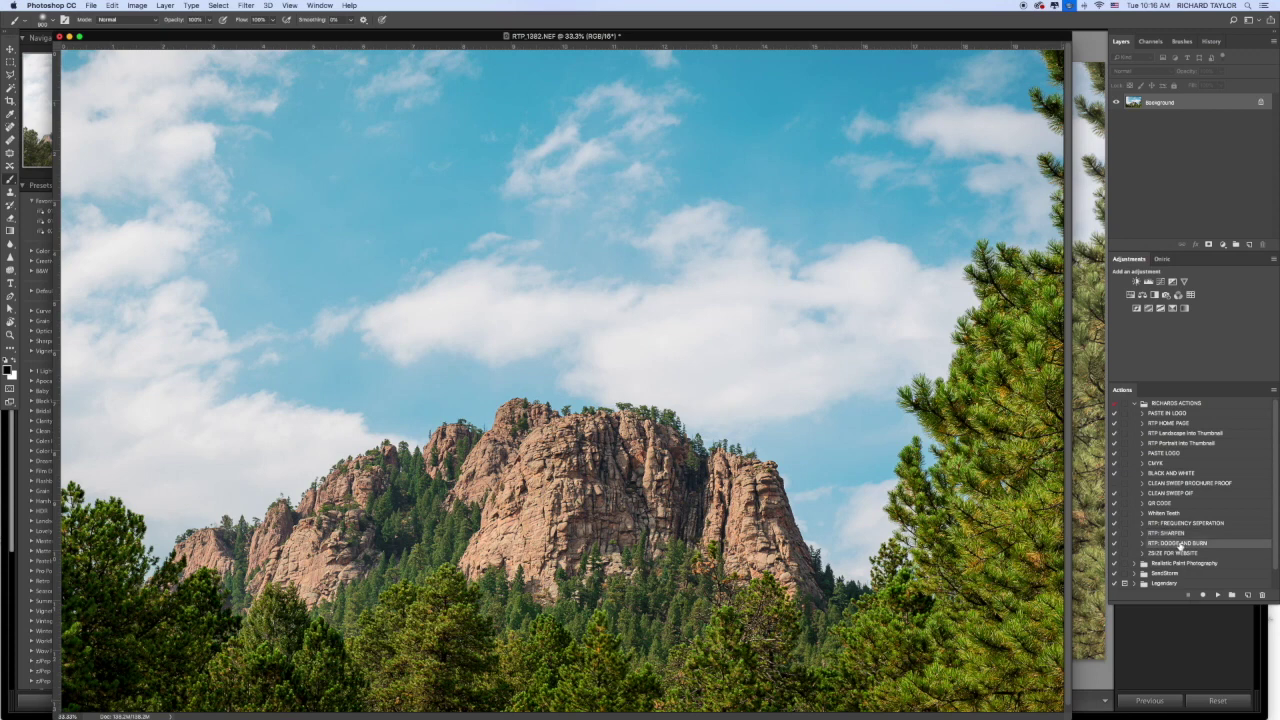
click(1218, 594)
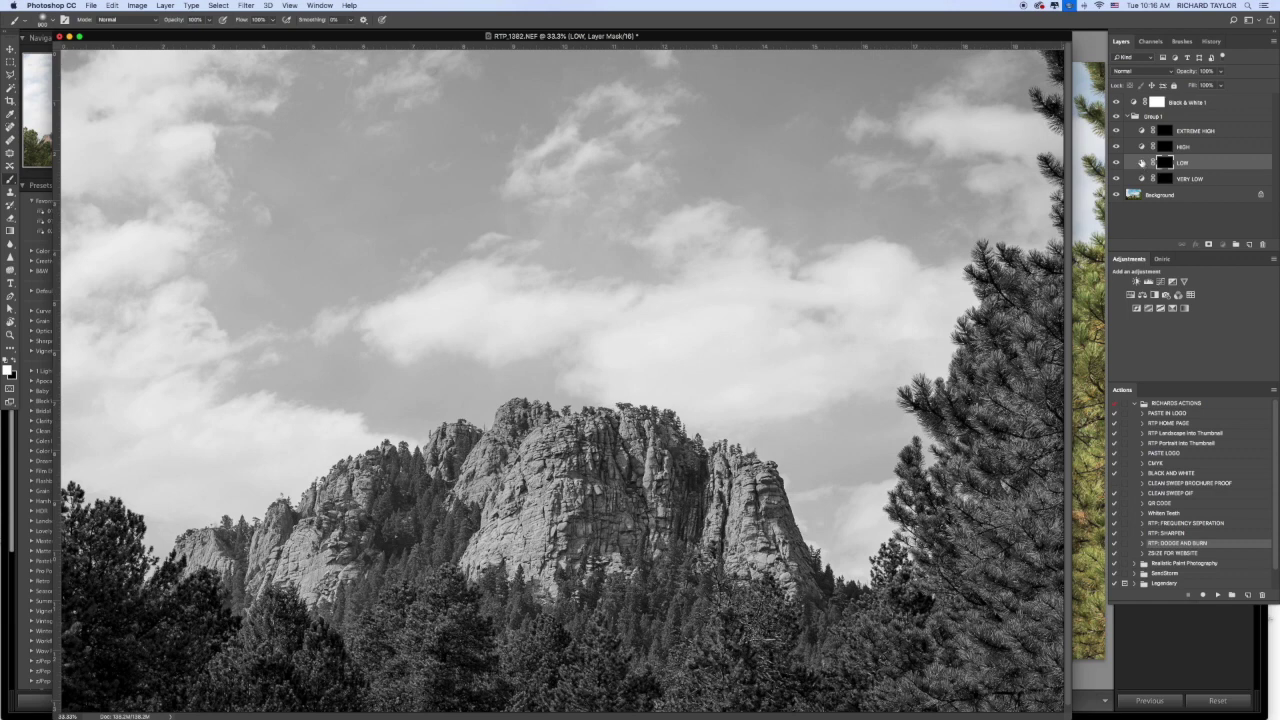
Examine the LOW layer's darkening curve and preview its full effect by temporarily disabling its layer mask
double_click(1141, 162)
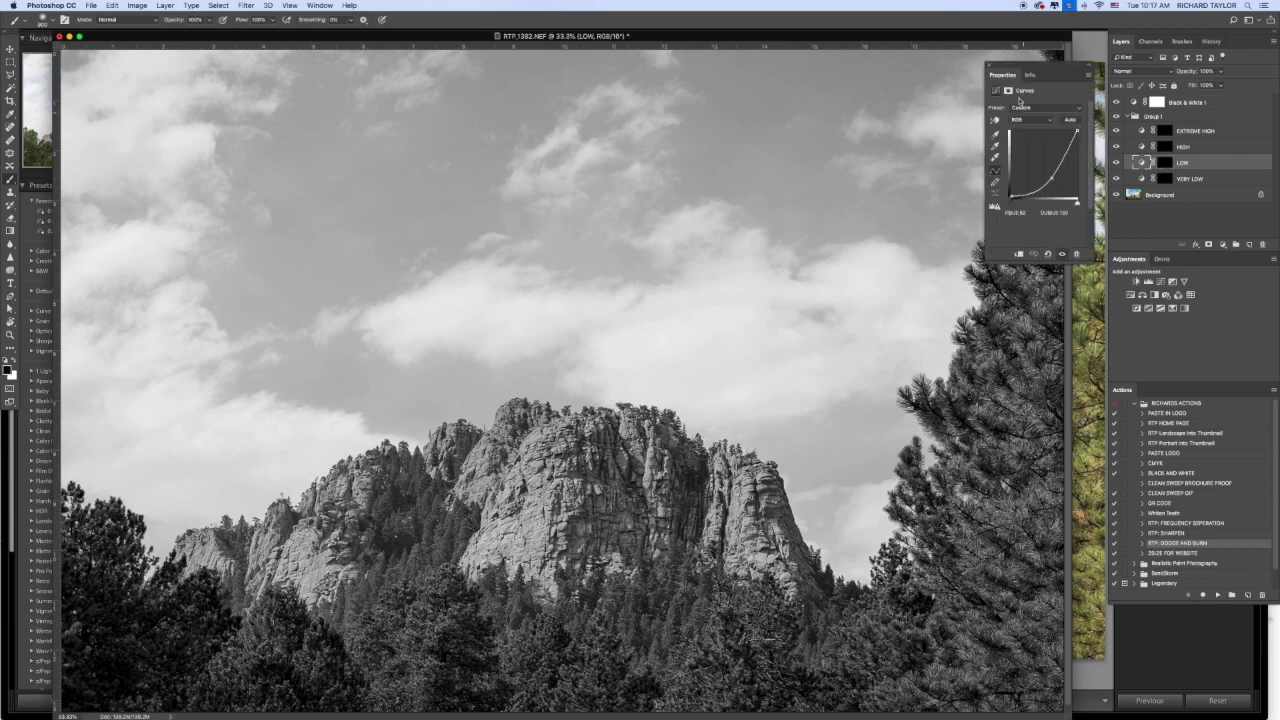
click(991, 65)
click(1172, 166)
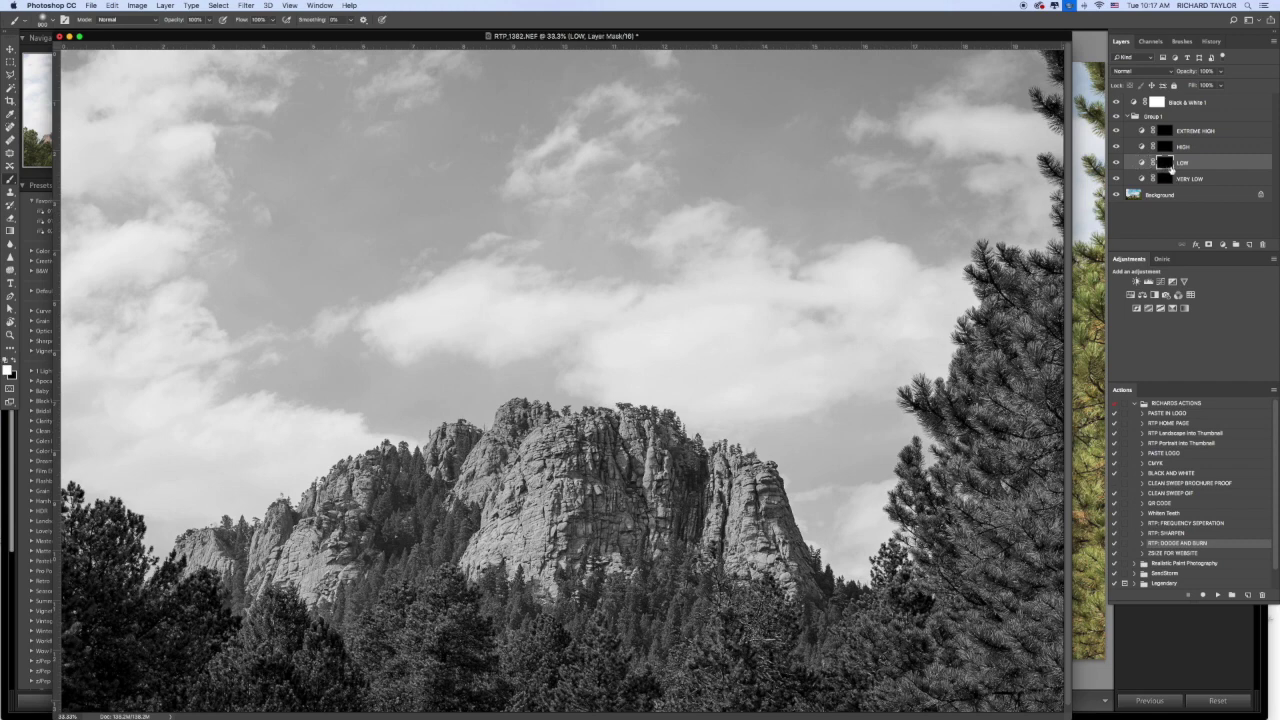
shift+click(1165, 163)
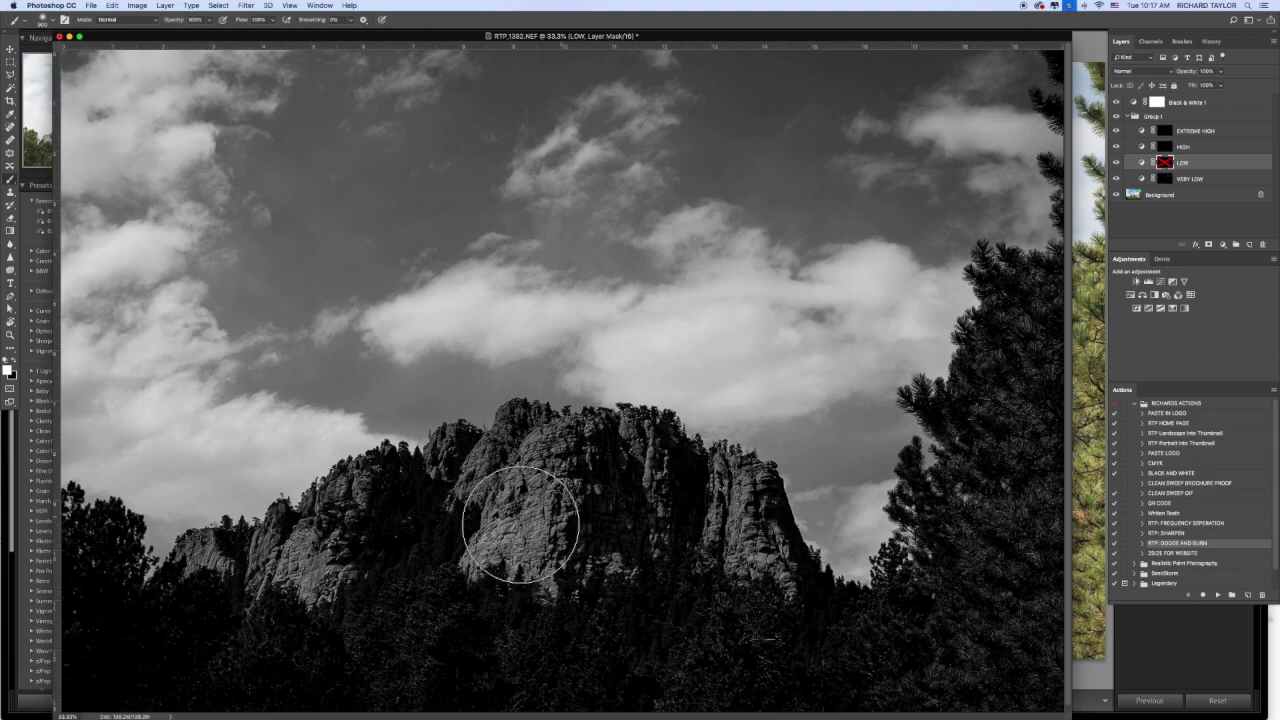
shift+click(1165, 163)
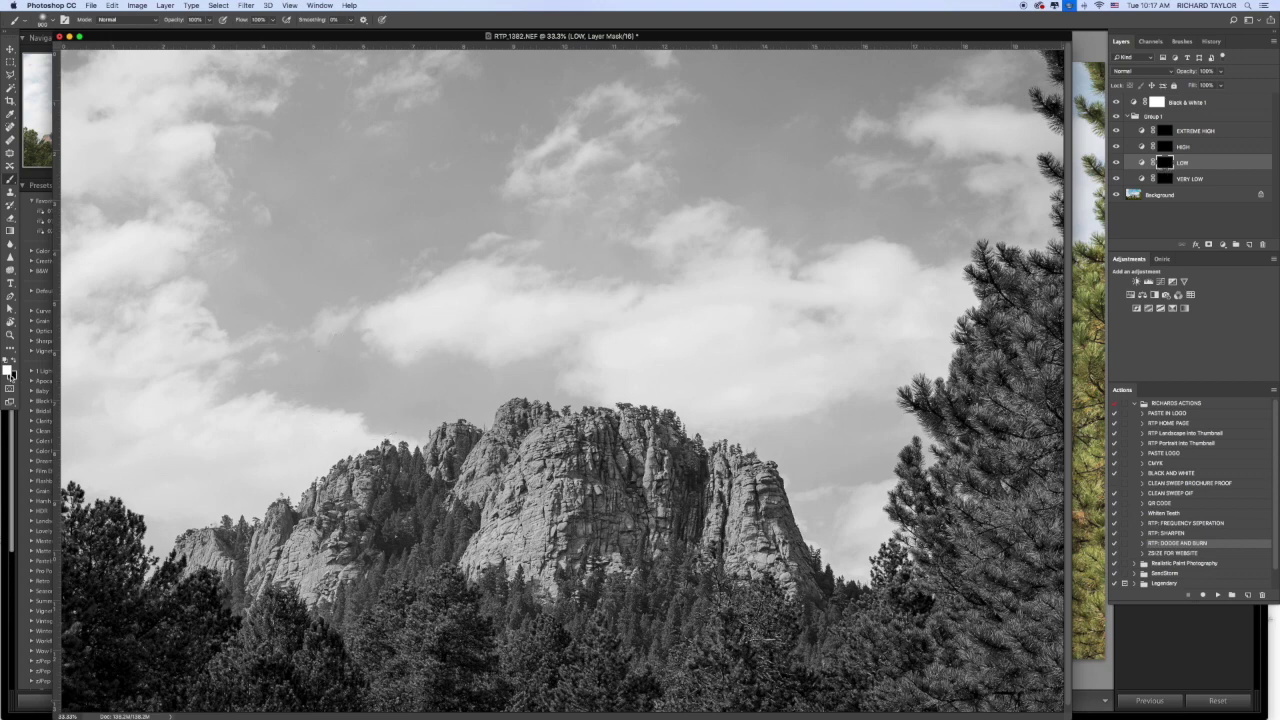
Try a full-opacity soft-brush stroke across the mountain face on the LOW layer mask
right_click(364, 342)
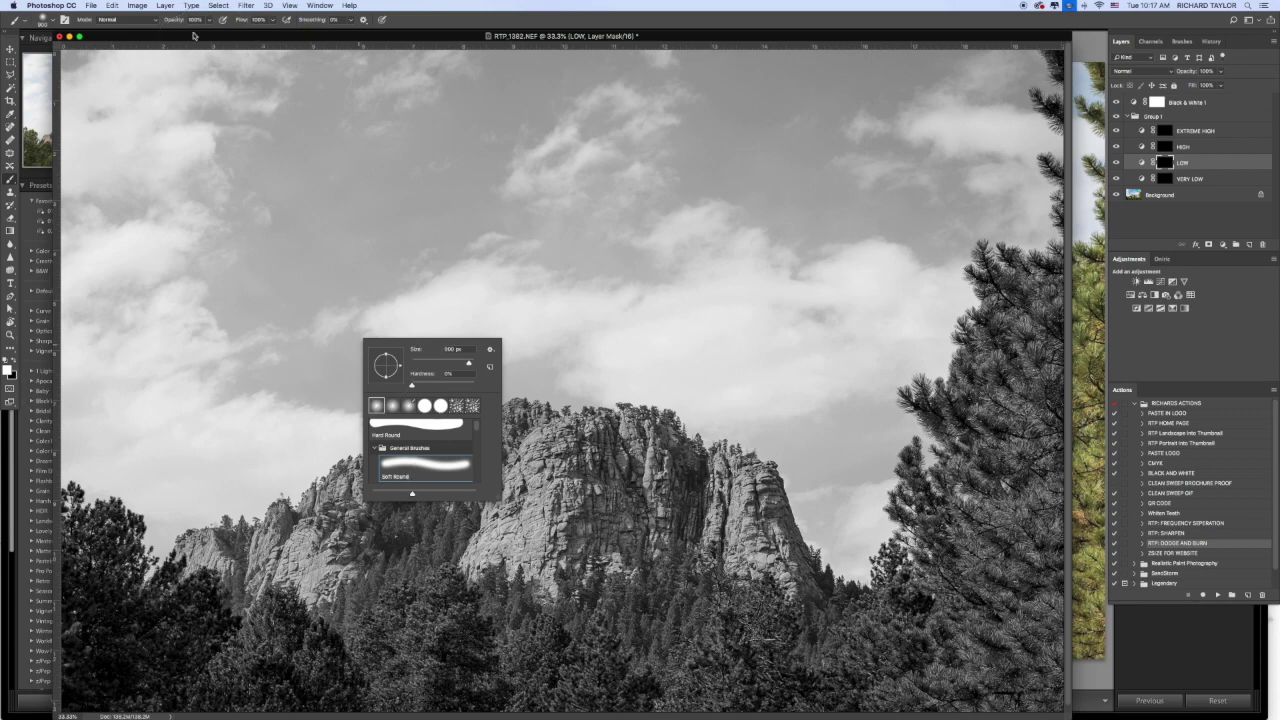
mouse_move(607, 468)
mouse_down()
mouse_move(664, 493)
mouse_move(751, 498)
mouse_move(469, 508)
mouse_move(443, 543)
mouse_move(611, 563)
mouse_move(596, 558)
mouse_move(628, 573)
mouse_move(576, 573)
mouse_move(619, 598)
mouse_move(456, 498)
mouse_move(546, 503)
mouse_move(652, 535)
mouse_move(700, 530)
mouse_up()
key(super+z)
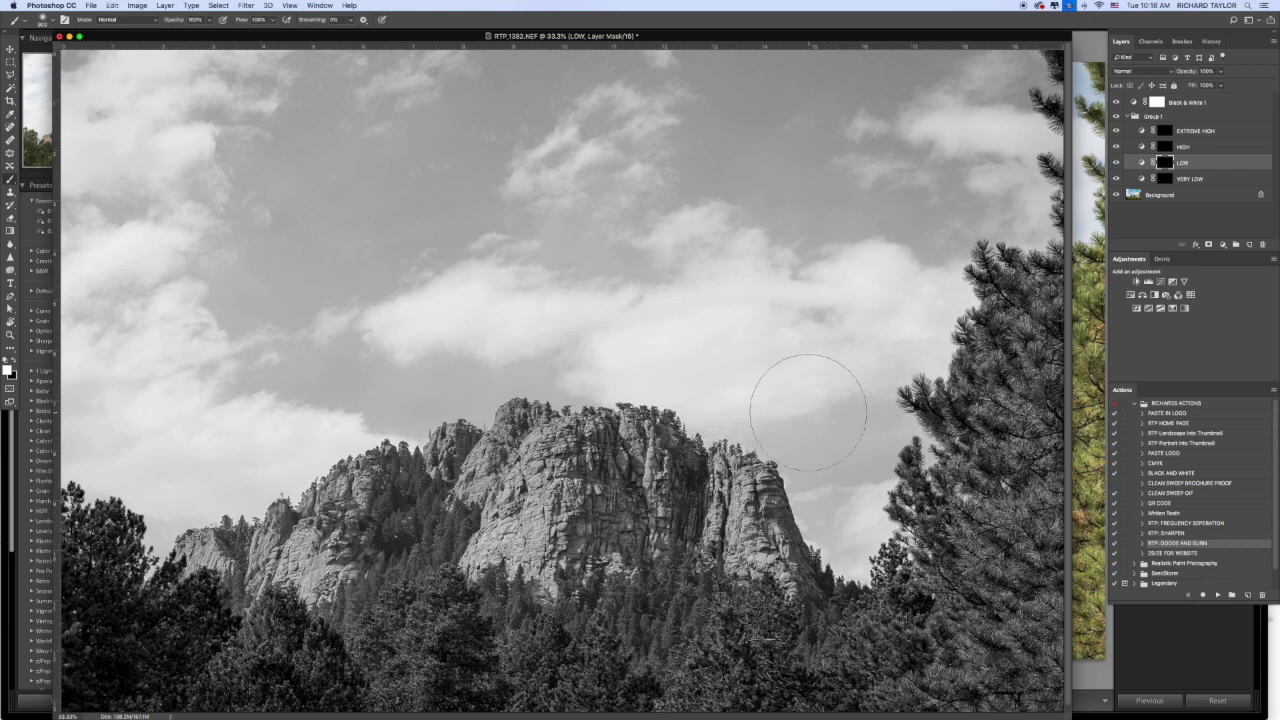
Set the brush opacity to 10% and paint the mountain's shadow areas into the LOW layer mask with a much smaller brush
key(1)
key(bracketleft)
key(bracketleft)
key(bracketleft)
key(bracketleft)
key(bracketleft)
key(bracketleft)
key(bracketleft)
key(bracketleft)
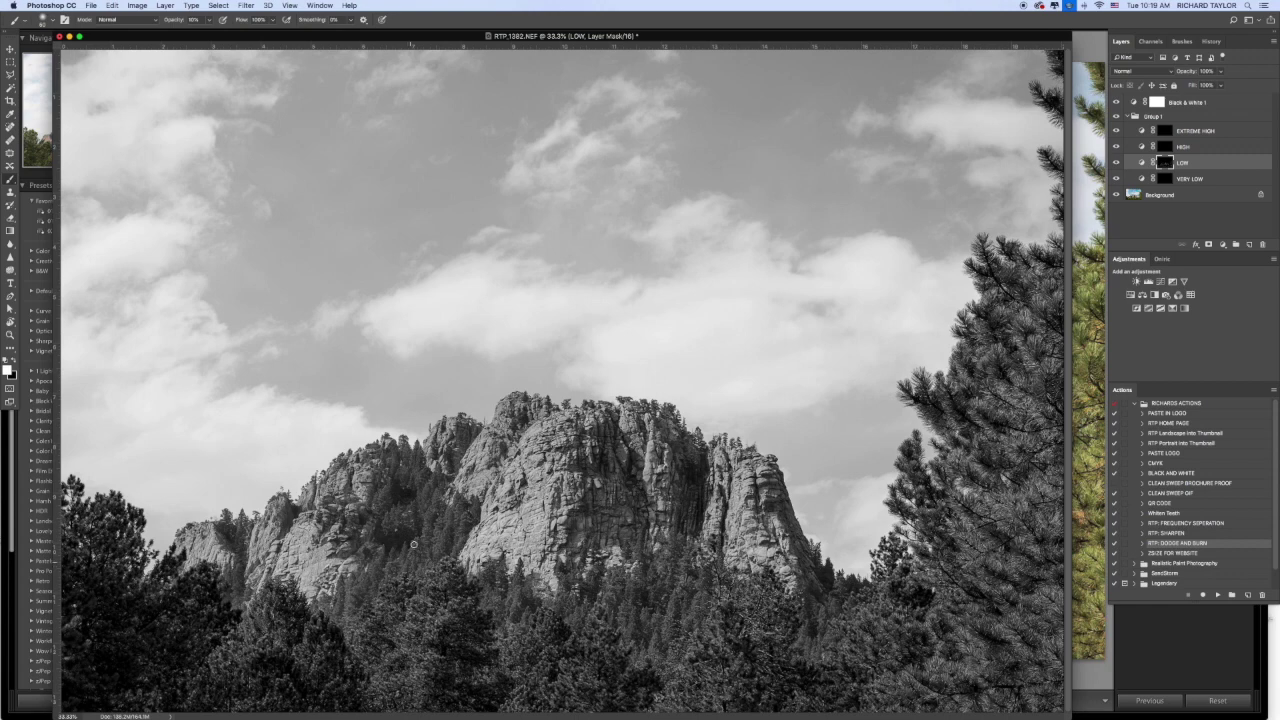
Enlarge the brush and burn broader areas of the photo through the LOW layer mask
key(bracketright)
key(bracketright)
key(bracketright)
key(bracketright)
key(bracketright)
key(bracketright)
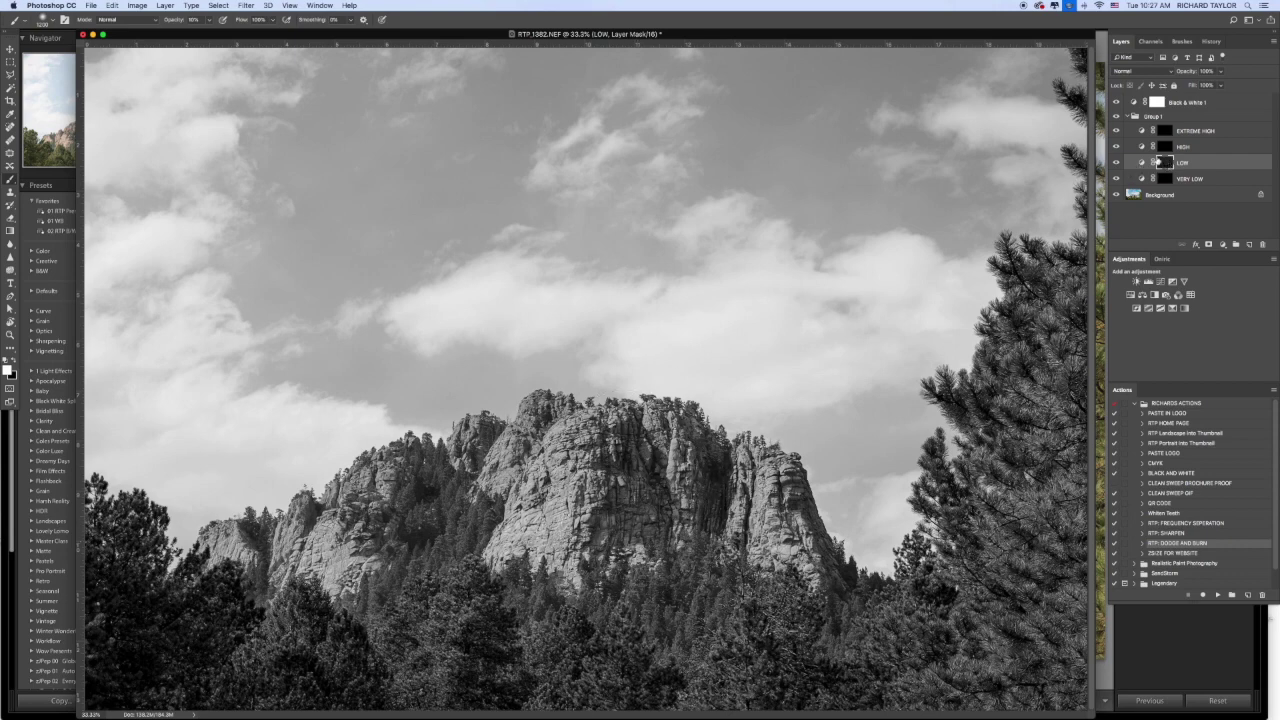
Examine the HIGH layer's brightening curve and preview its full effect by temporarily disabling its layer mask
click(1143, 147)
double_click(1143, 147)
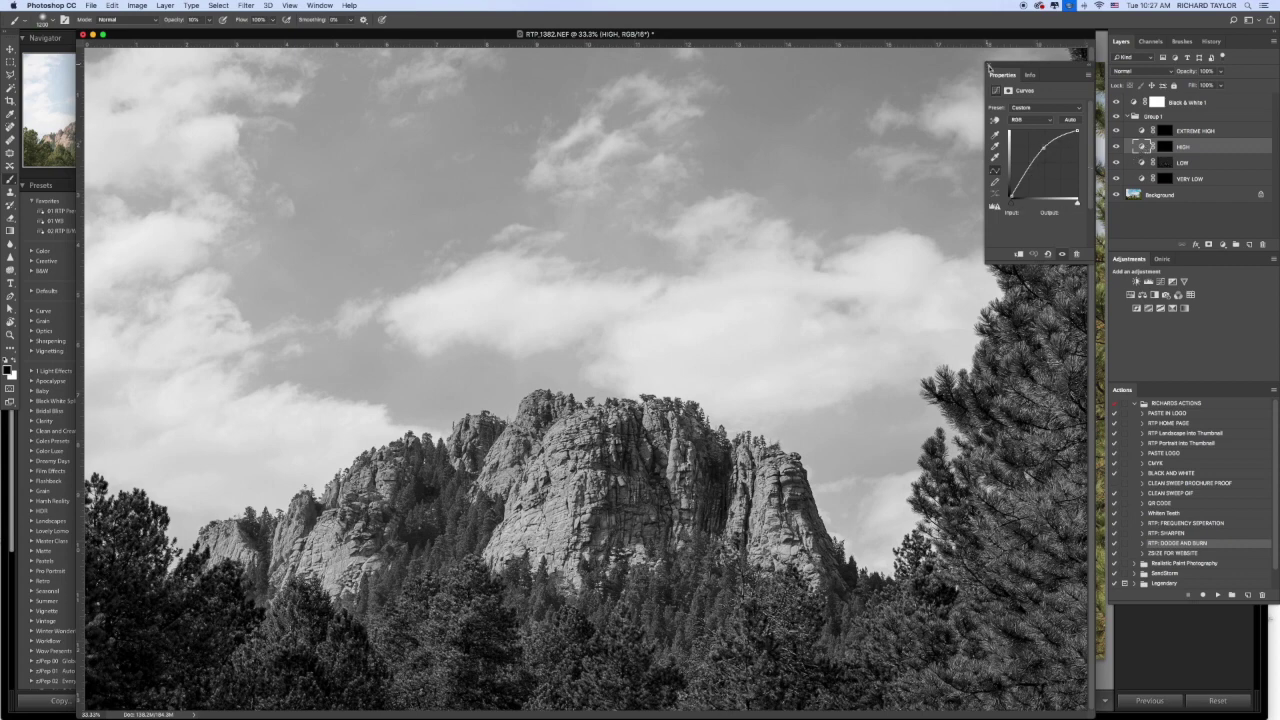
click(990, 66)
shift+click(1167, 147)
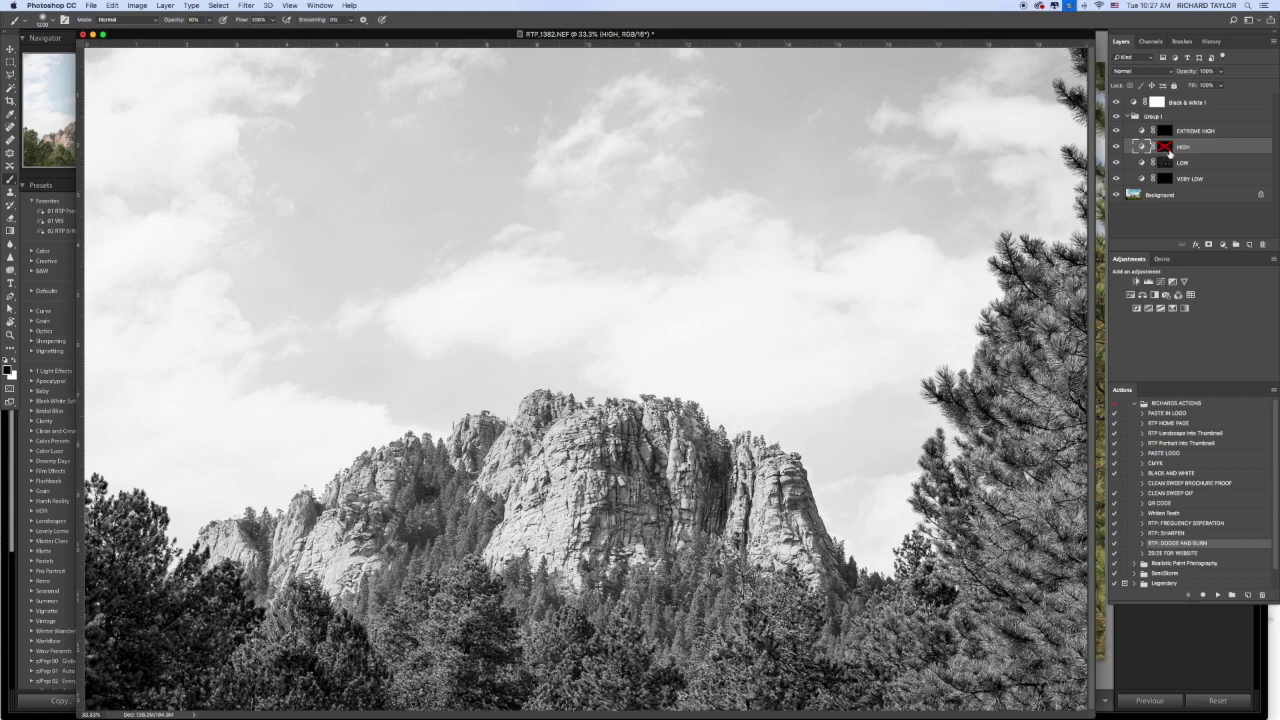
shift+click(1167, 148)
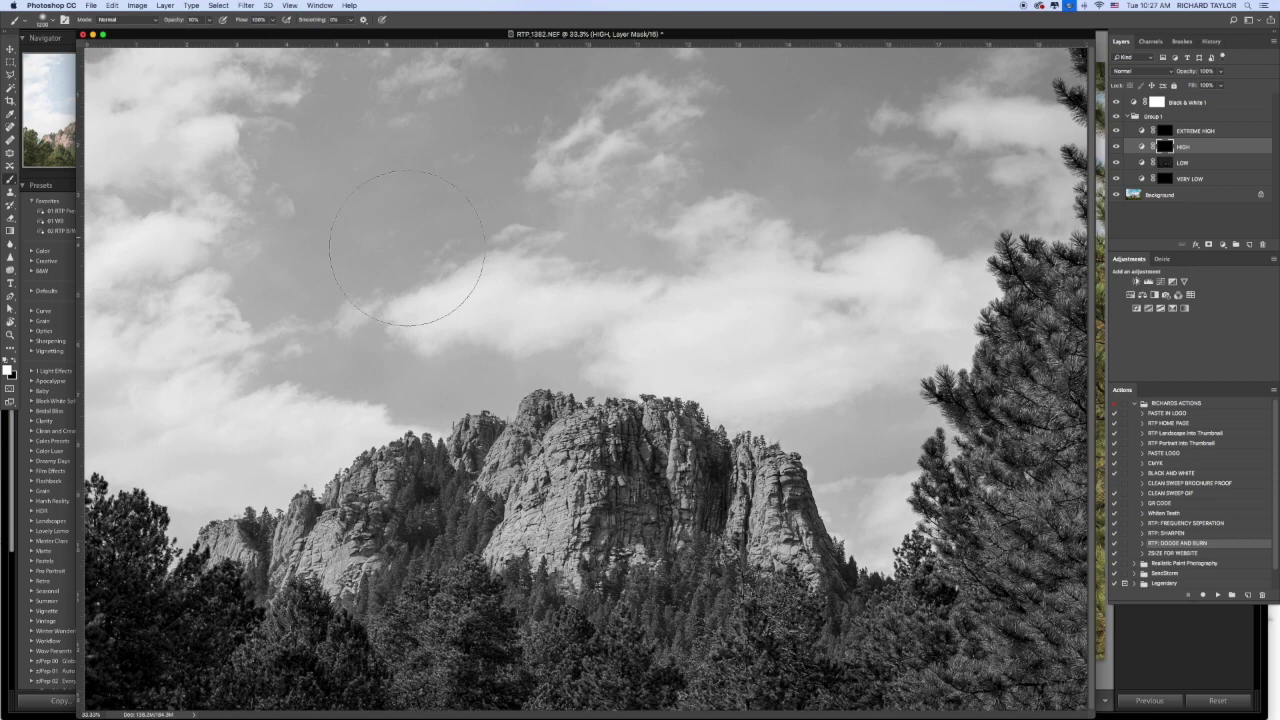
Paint the rock highlights into the HIGH layer mask with a small soft brush at 10% opacity
right_click(460, 278)
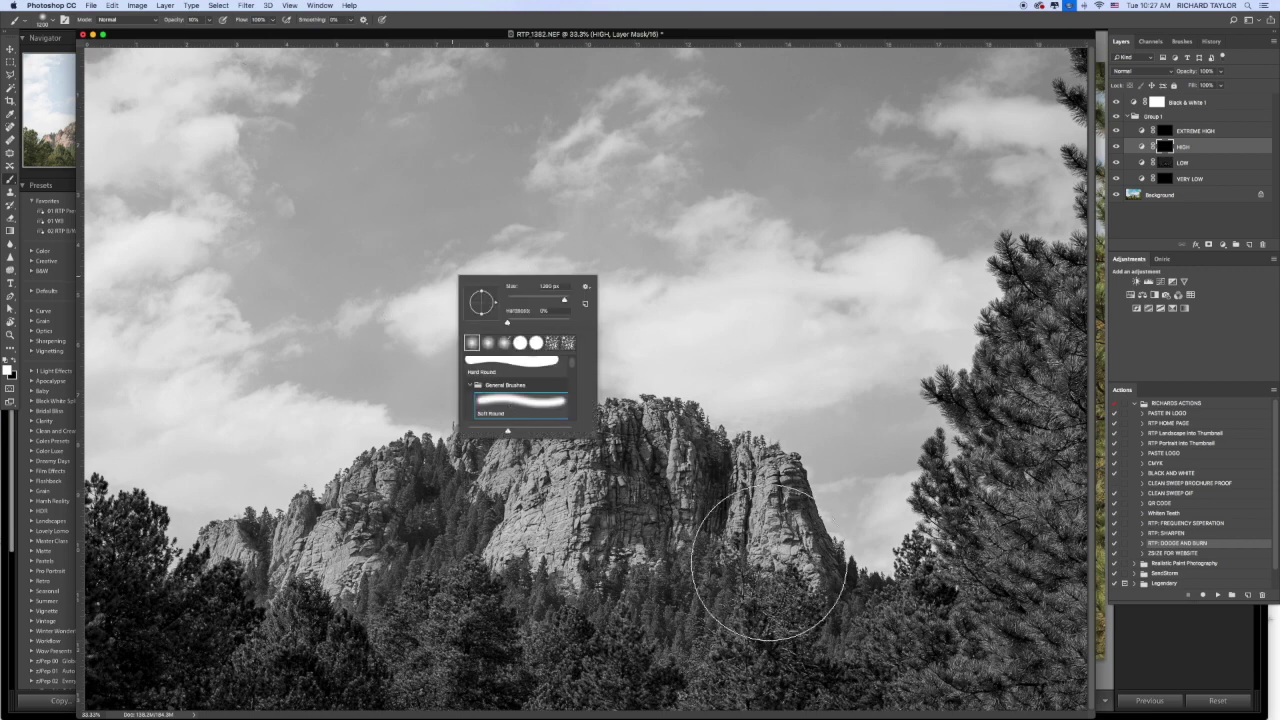
click(735, 509)
key(bracketleft)
key(bracketleft)
key(bracketleft)
key(bracketleft)
key(bracketleft)
key(bracketleft)
key(bracketleft)
key(bracketleft)
key(bracketleft)
key(bracketleft)
key(bracketleft)
key(bracketleft)
key(bracketleft)
key(bracketleft)
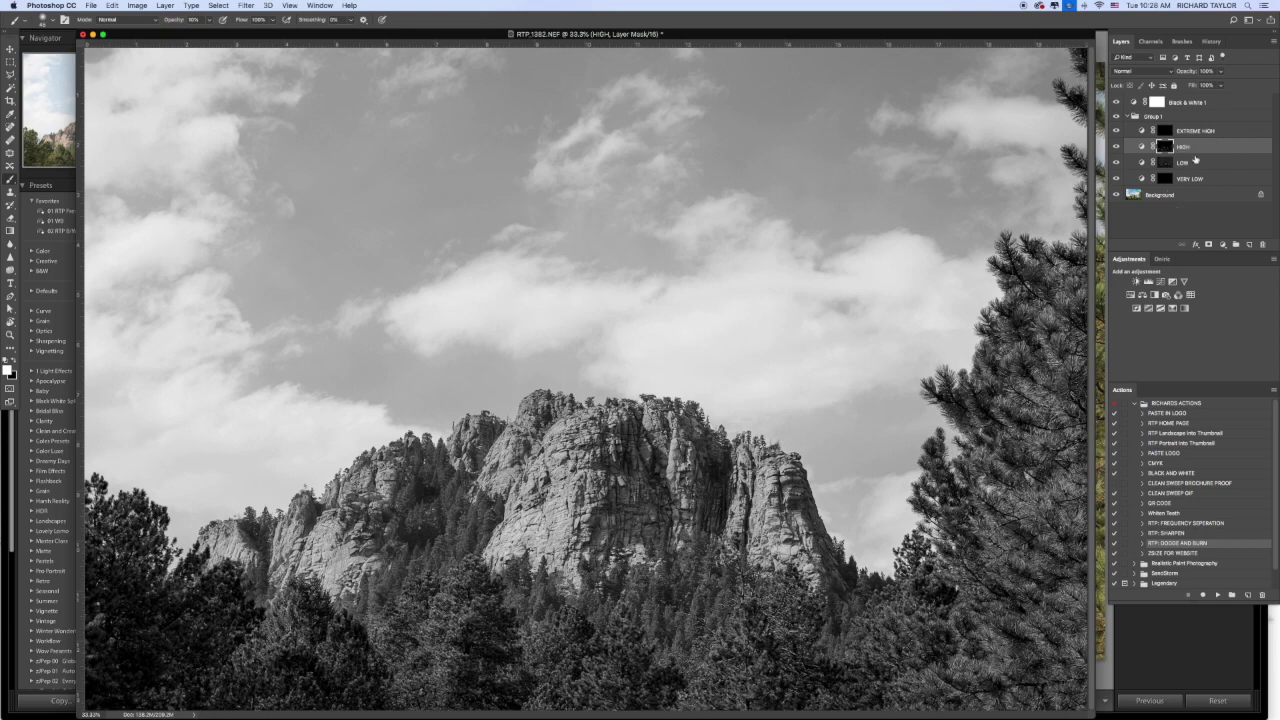
Delete the Black & White 1 layer and compare the color image with and without Group 1
drag(1157, 102, 1265, 245)
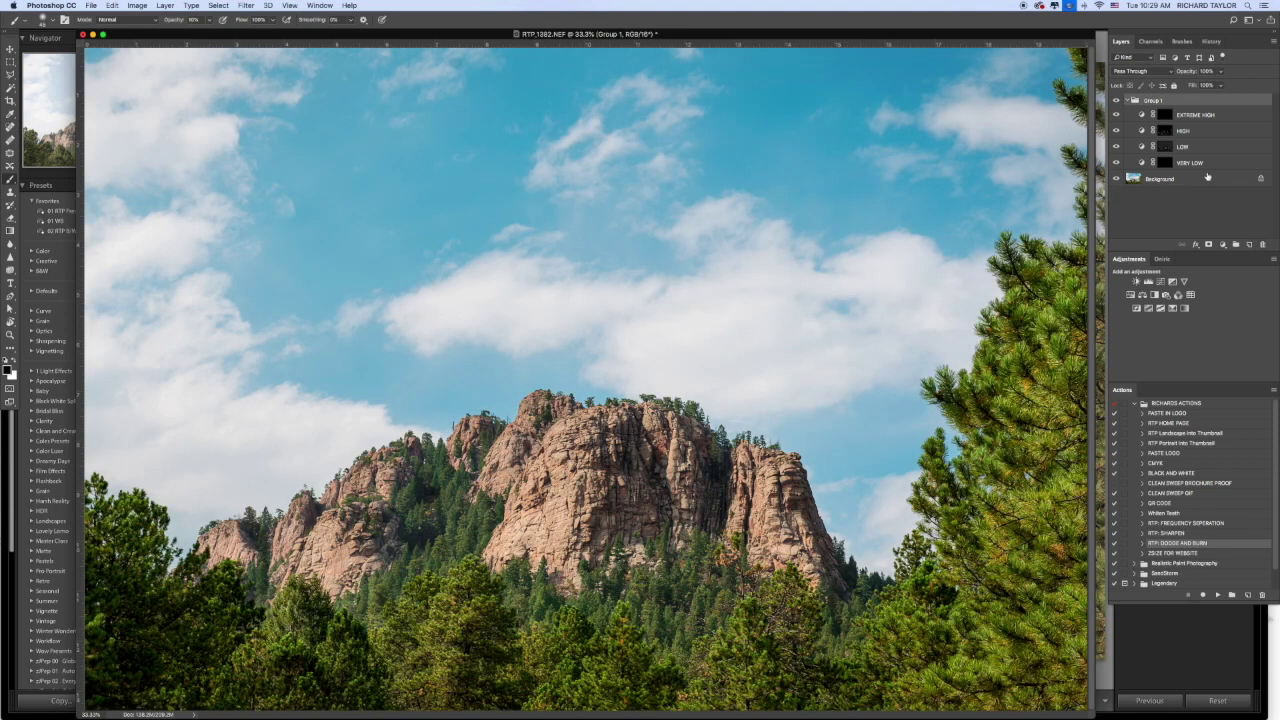
click(1117, 101)
click(1117, 101)
click(1117, 101)
click(1117, 101)
click(1117, 101)
click(1117, 101)
Examine the VERY LOW layer's darkening curve and preview its full effect by temporarily disabling its layer mask
click(1192, 164)
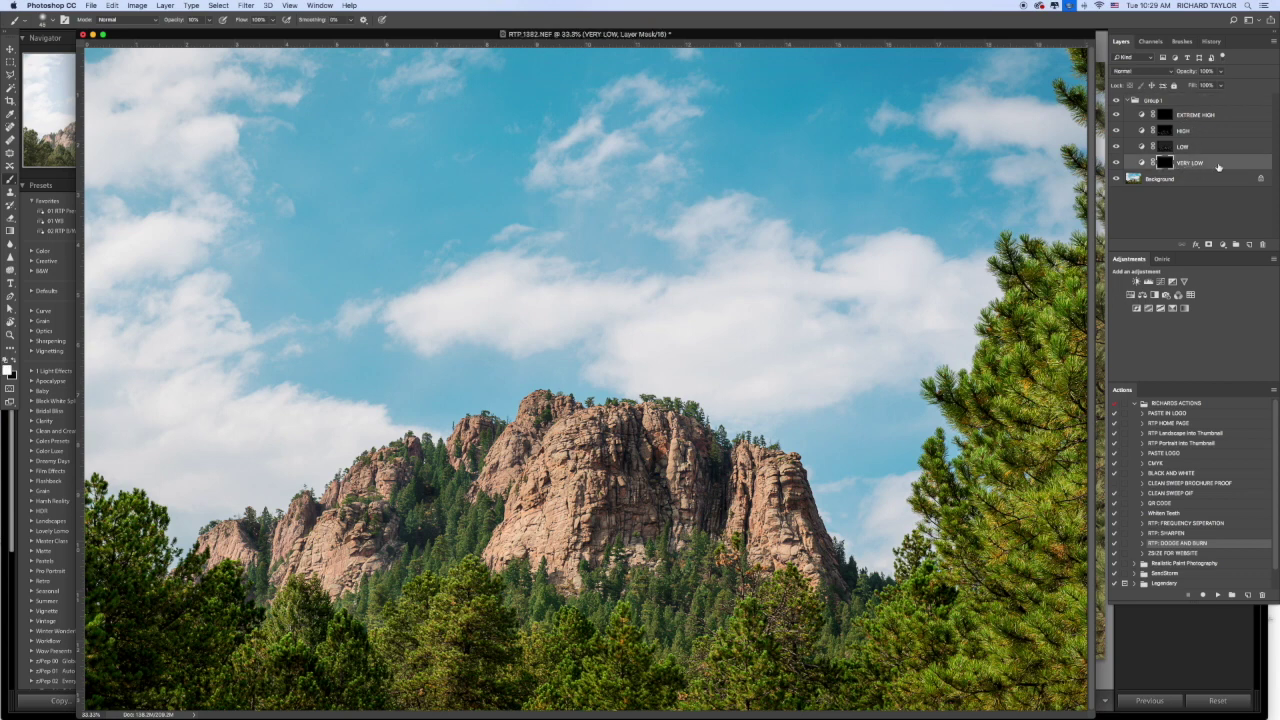
double_click(1143, 163)
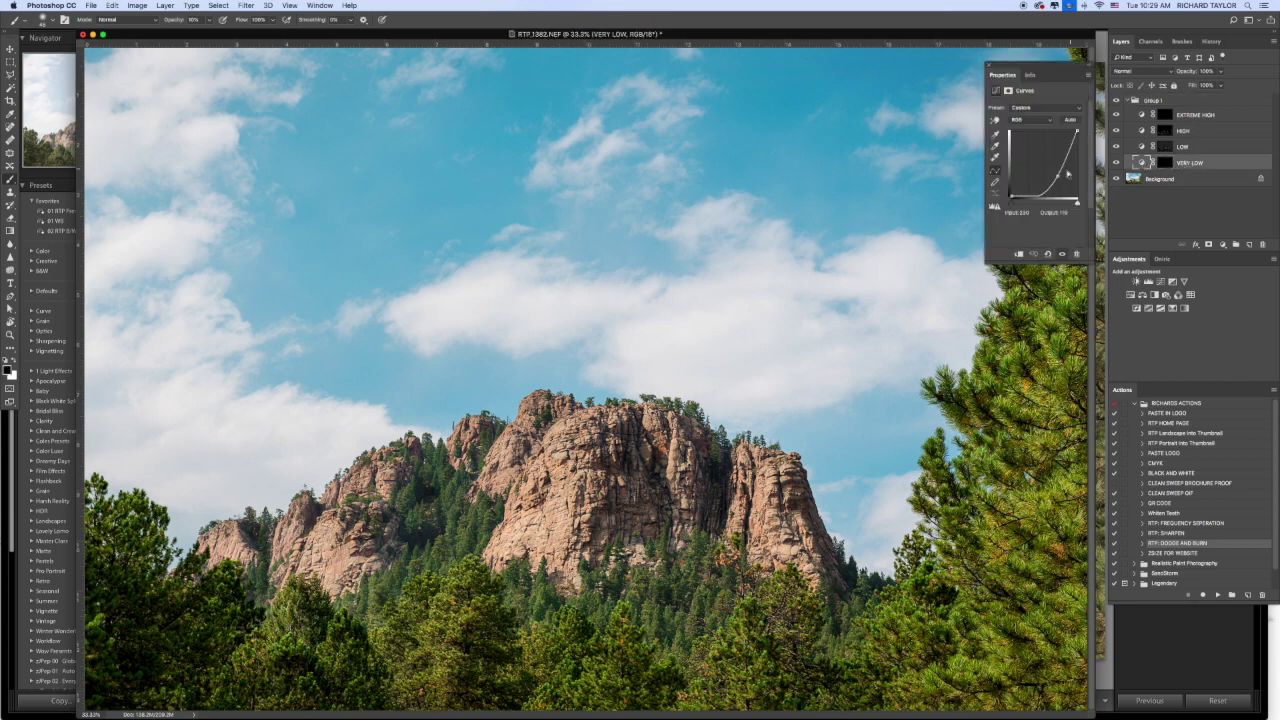
click(990, 63)
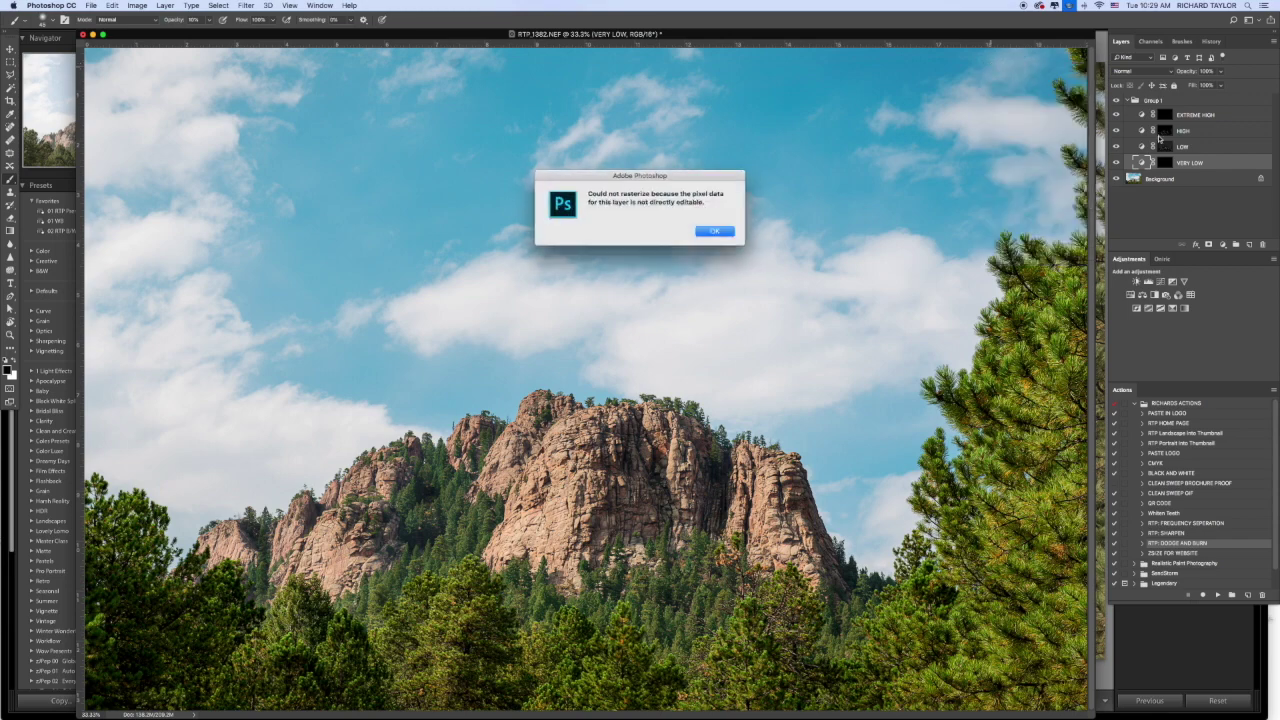
click(714, 231)
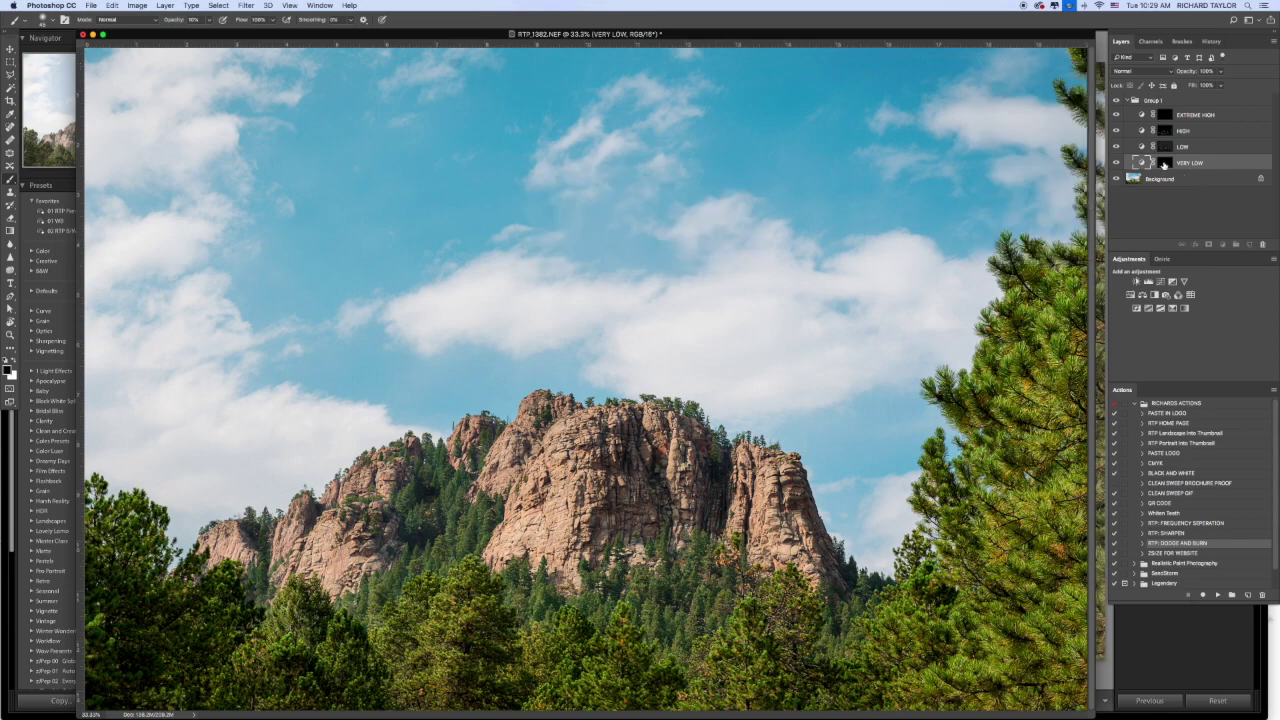
click(1163, 163)
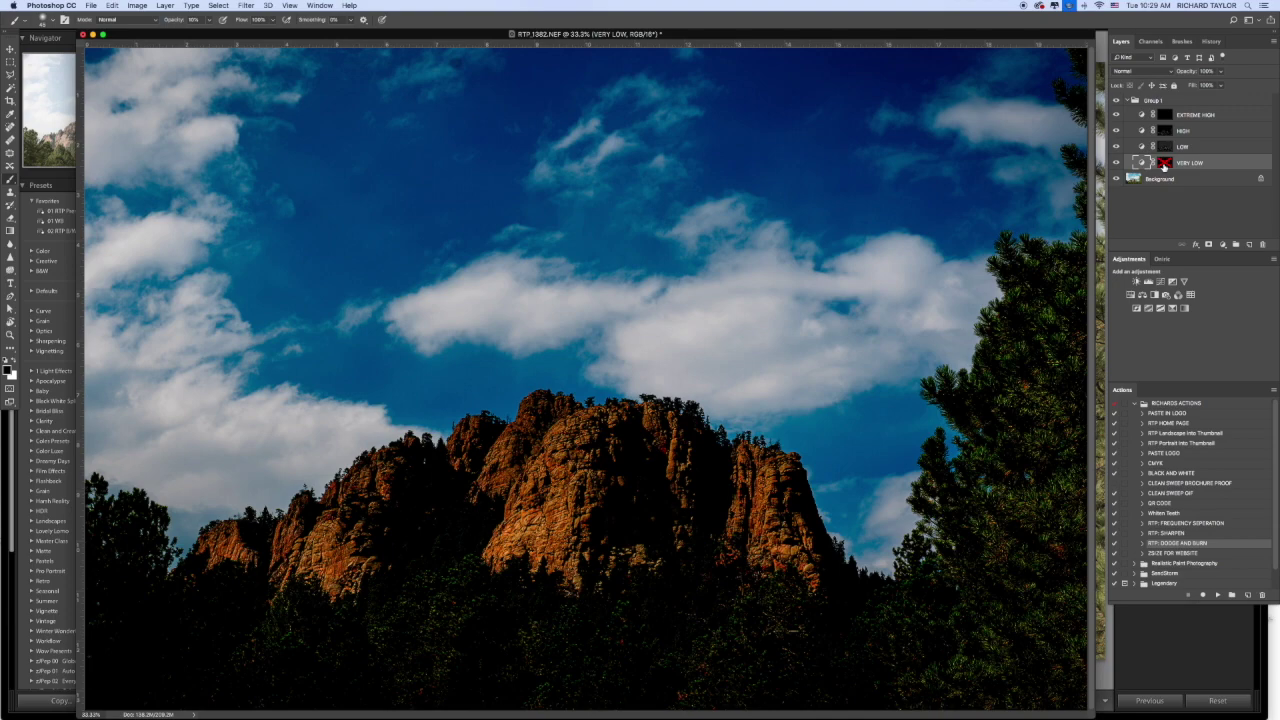
shift+click(1166, 164)
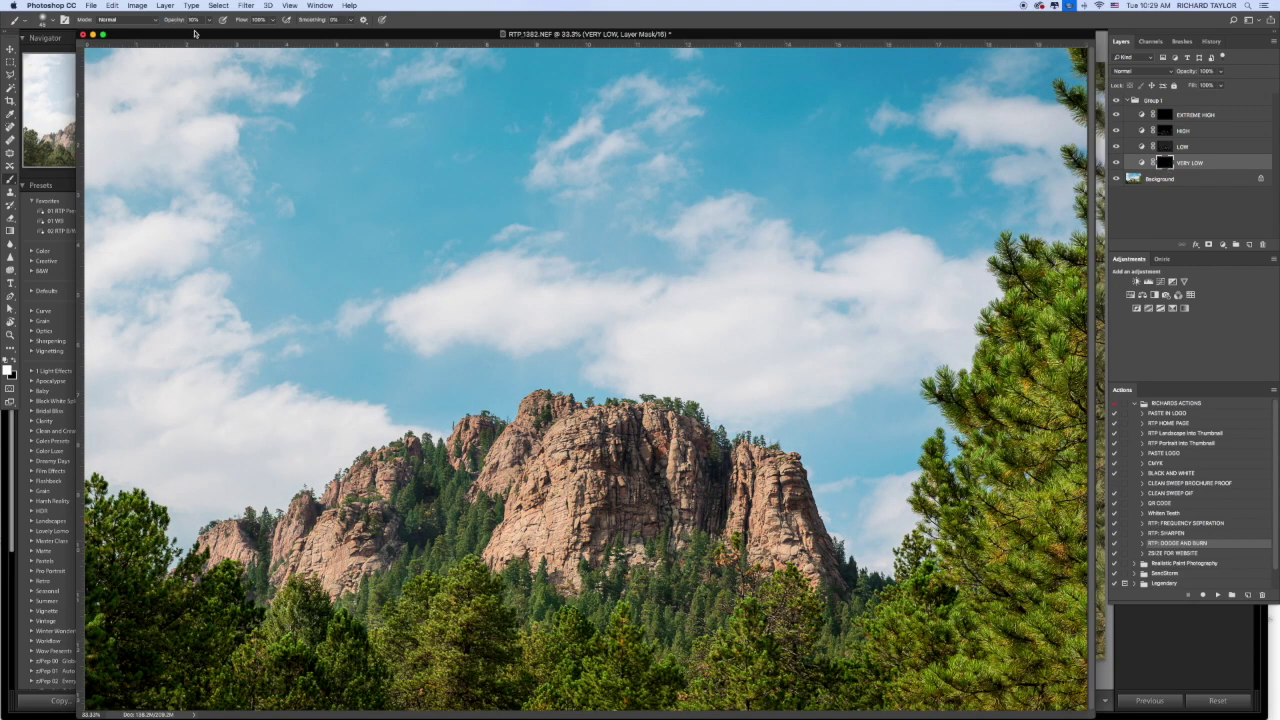
At 10% brush opacity, paint the deepest shadows into the VERY LOW mask and the brightest accents into the EXTREME HIGH mask
key(1)
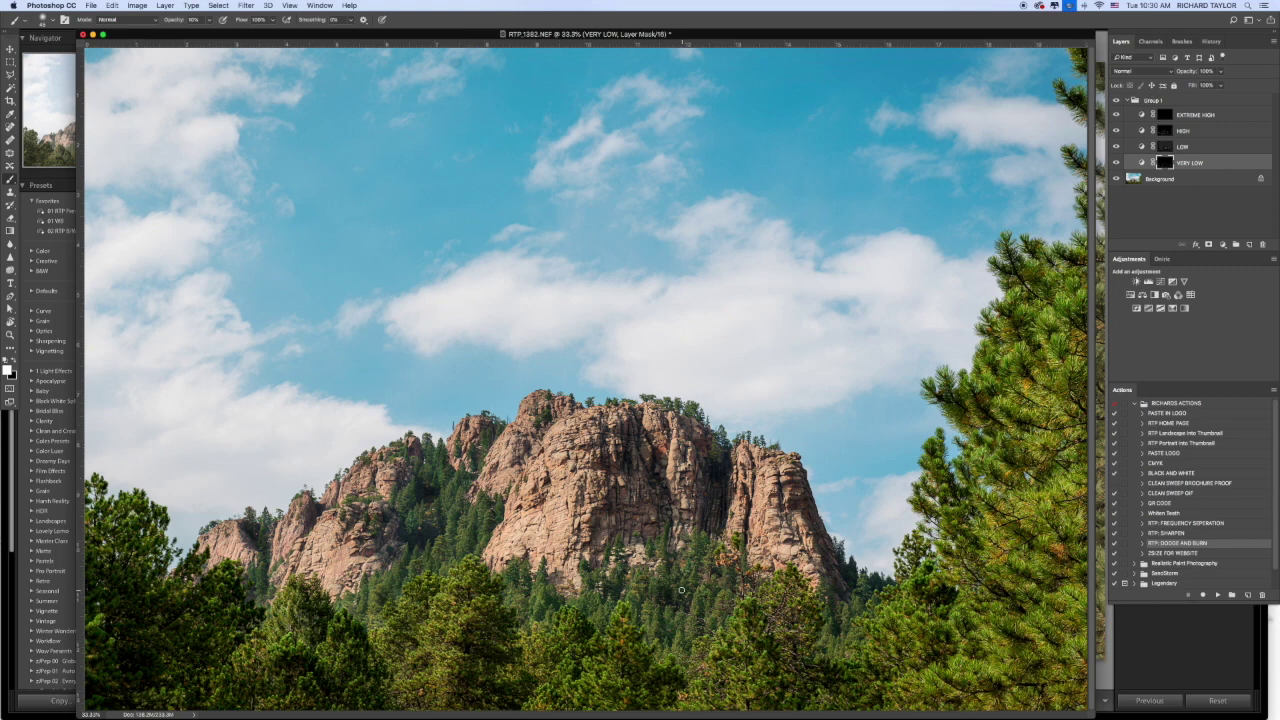
click(1206, 117)
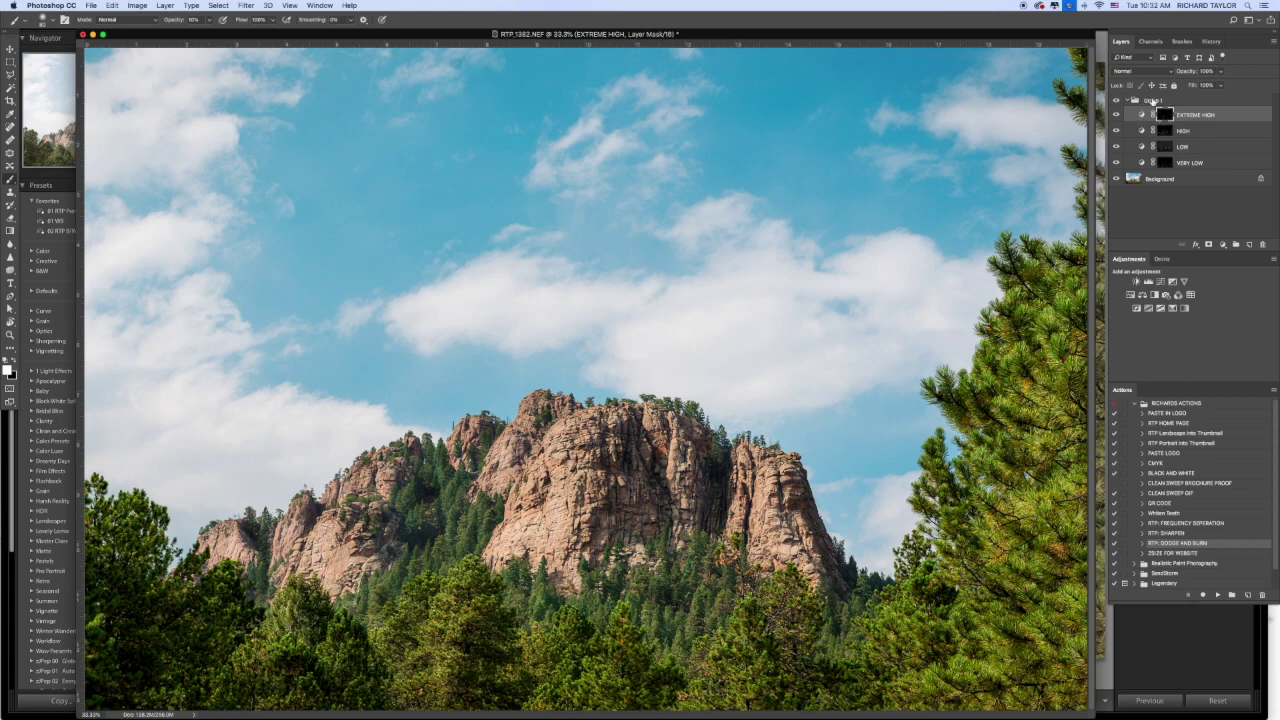
Compare the photo with and without the whole dodge-and-burn group
click(1117, 101)
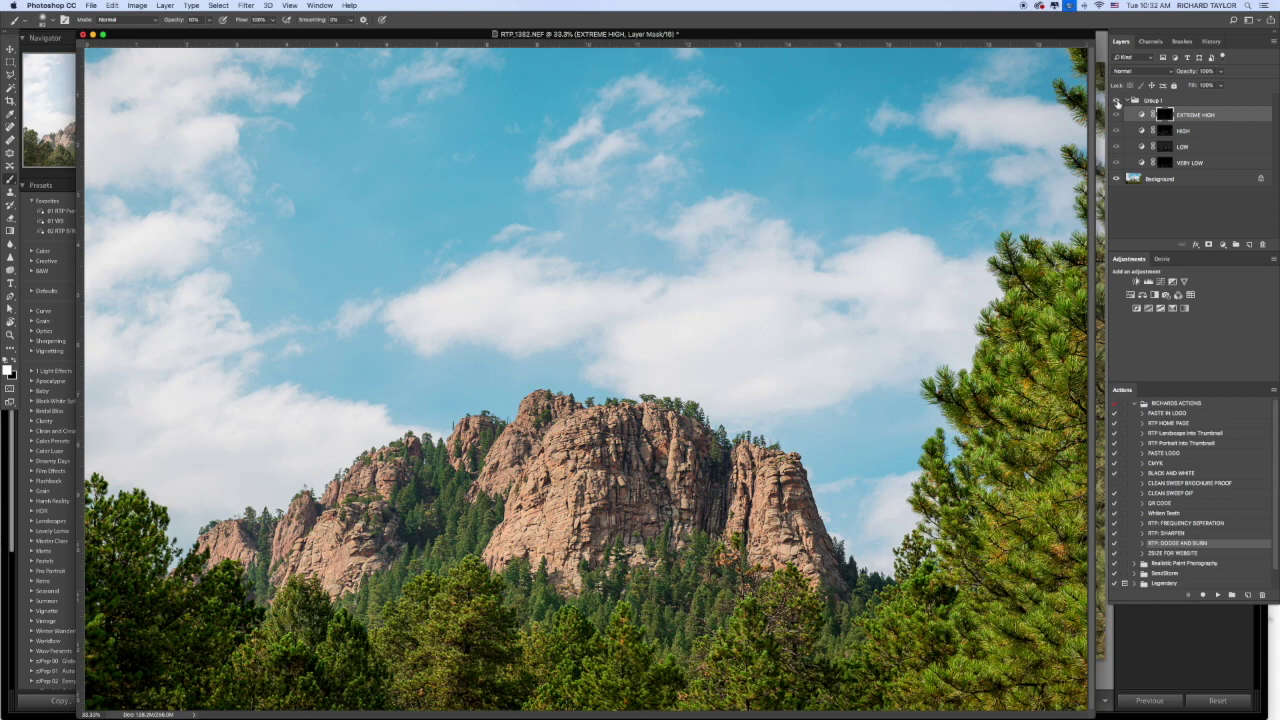
click(1117, 101)
click(1117, 101)
click(1118, 102)
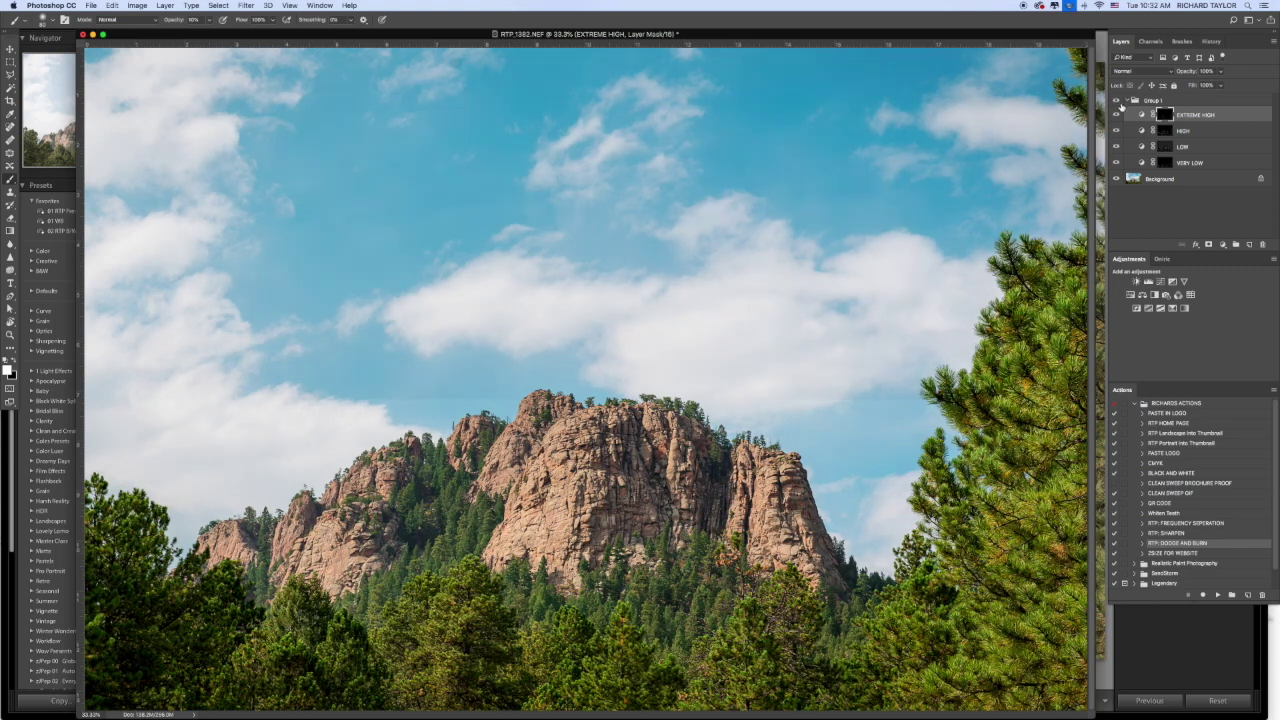
click(1118, 102)
click(1119, 102)
click(1119, 102)
Target the VERY LOW layer mask and darken the upper sky with a large soft brush
key(alt+bracketleft)
key(alt+bracketleft)
key(alt+bracketleft)
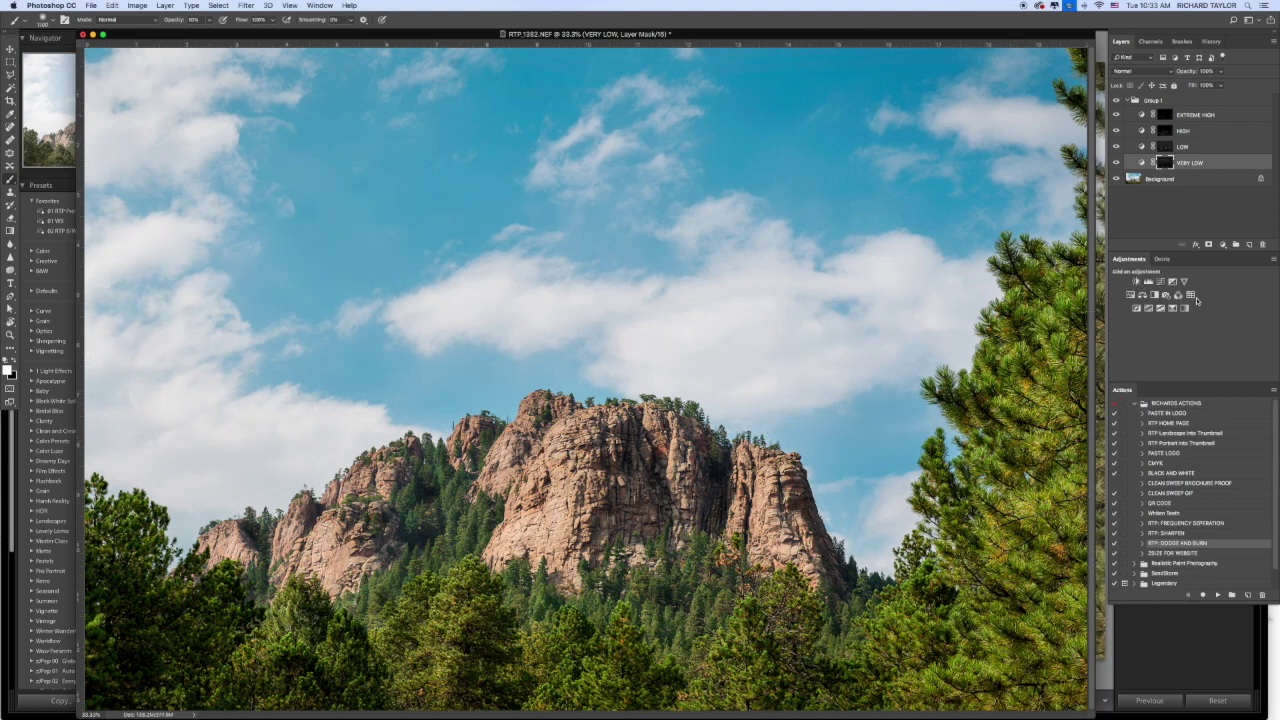
Compare the latest sky darkening with an earlier brush state in the document history
click(1211, 41)
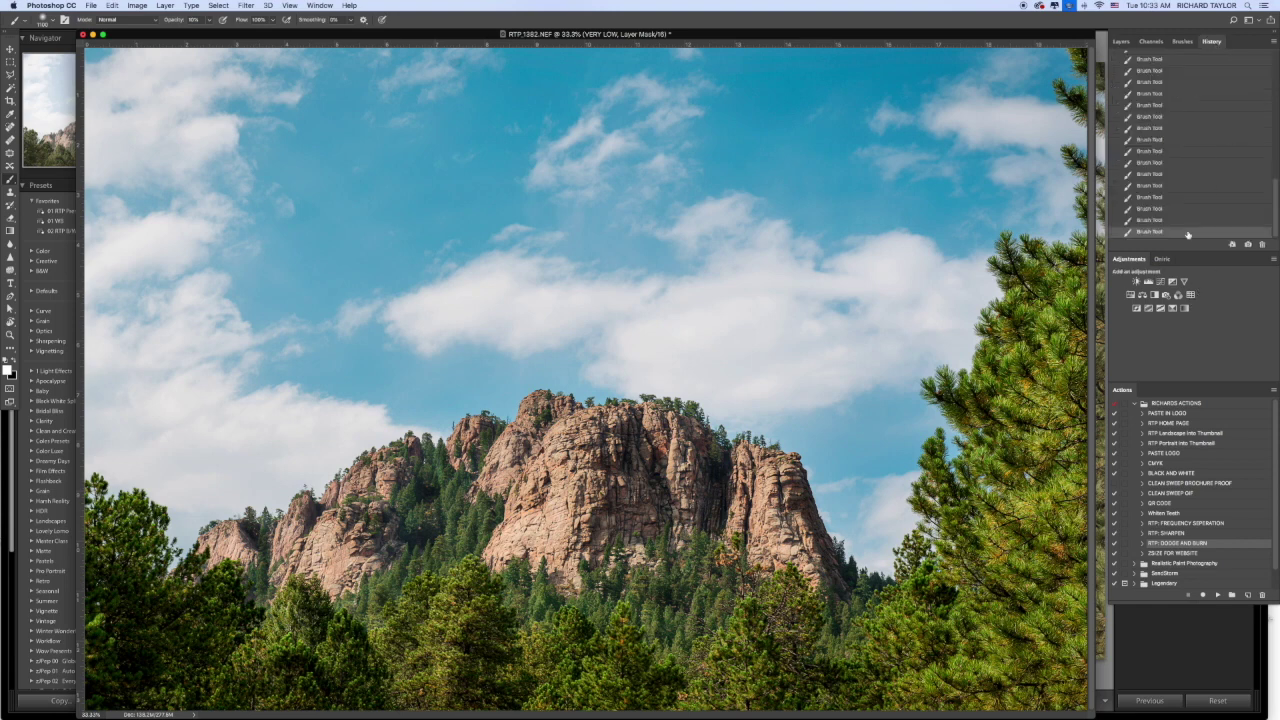
click(1166, 209)
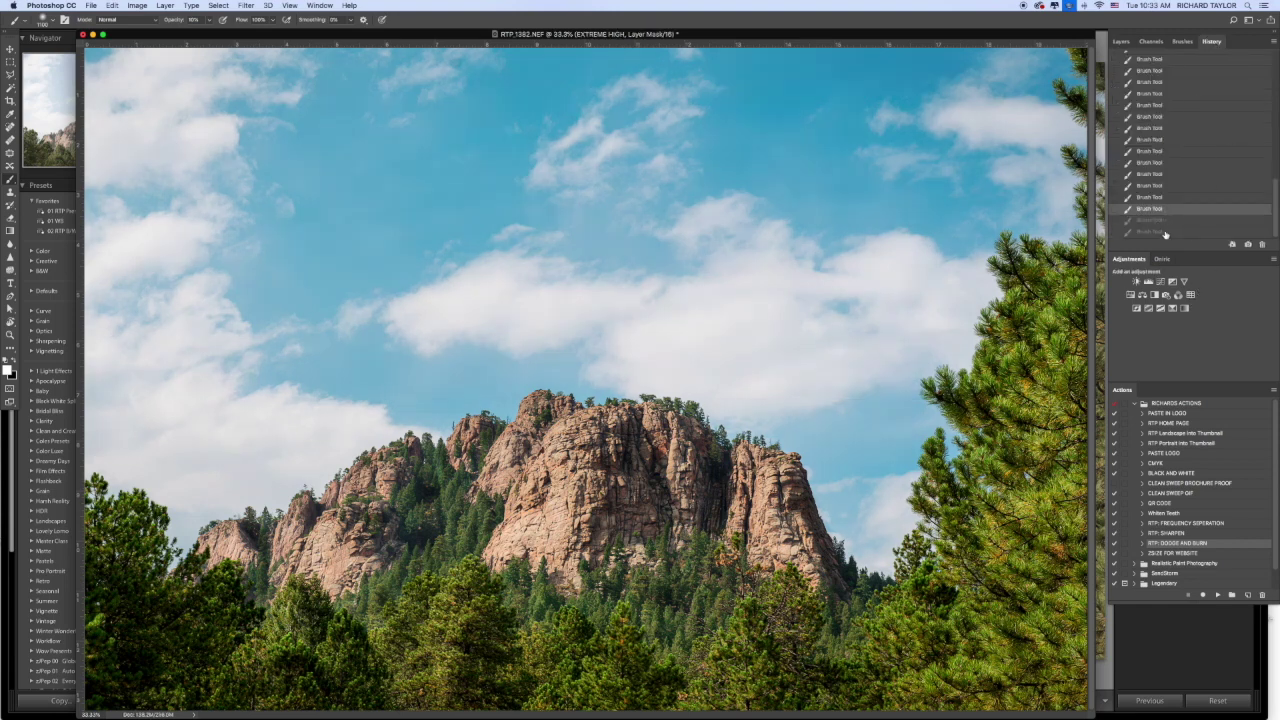
click(1121, 41)
Compare the image with Group 1, the VERY LOW layer and the LOW layer each hidden and shown
key(o)
click(1116, 101)
click(1116, 101)
click(1116, 101)
click(1116, 101)
click(1116, 163)
click(1116, 163)
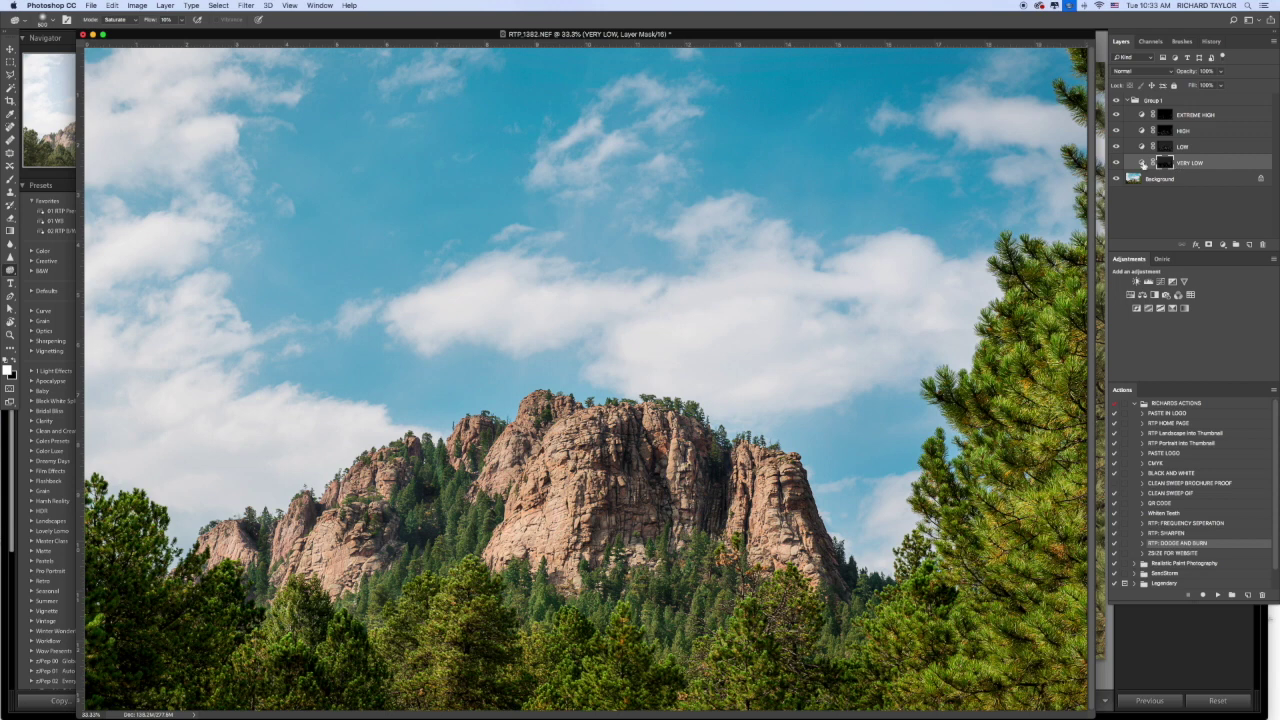
click(1116, 163)
click(1116, 163)
click(1116, 164)
click(1116, 164)
click(1117, 148)
click(1118, 147)
Merge all visible layers into the background and lower the flow of the Sponge tool in Saturate mode
key(super+shift+e)
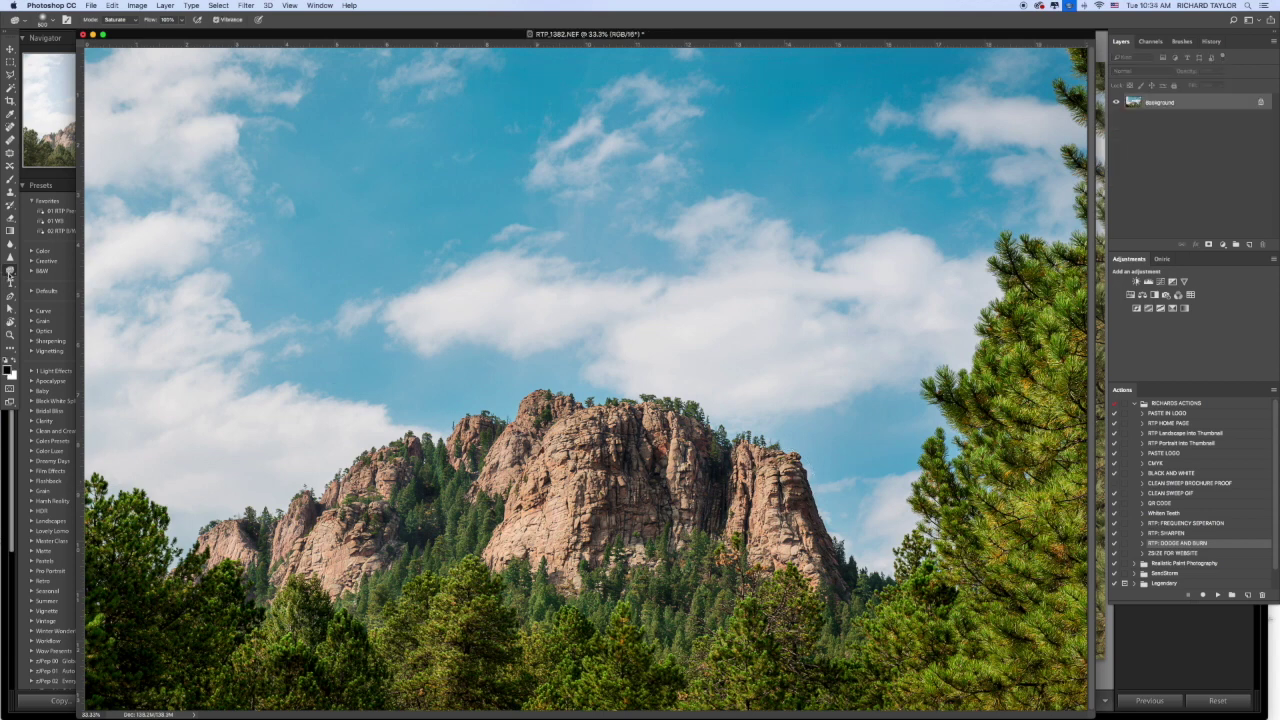
click(10, 271)
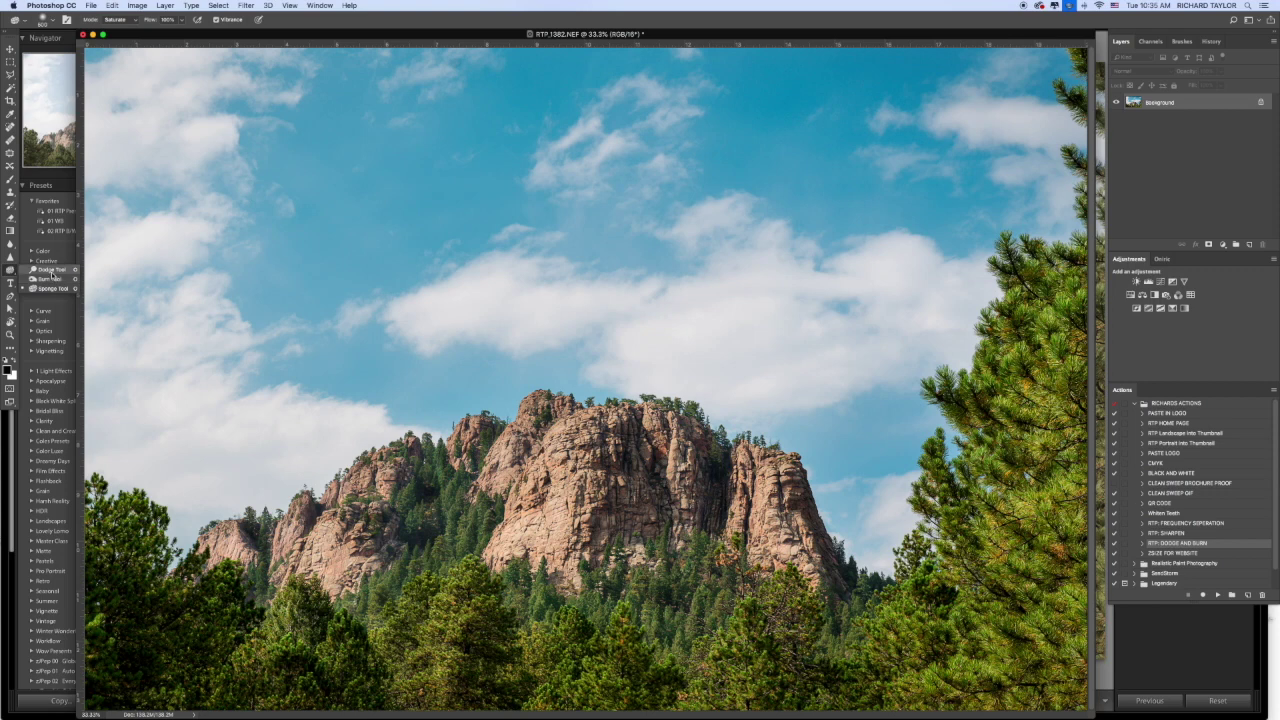
click(45, 289)
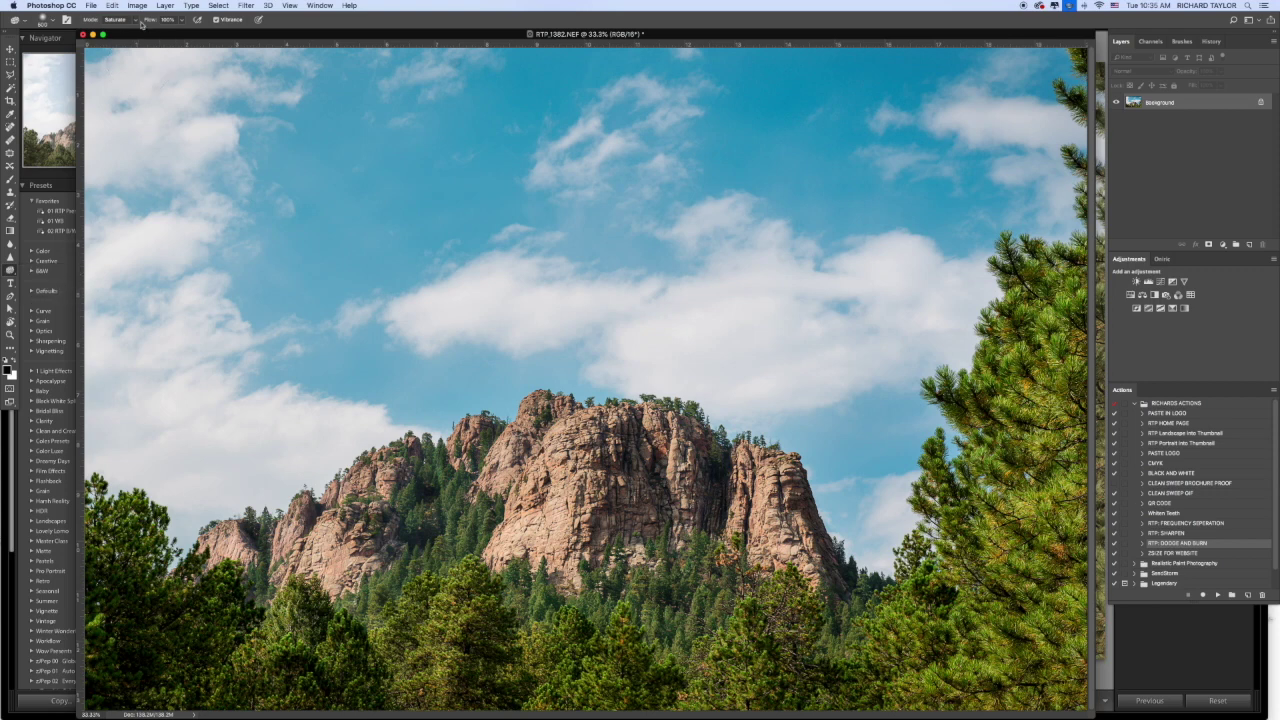
click(181, 20)
drag(181, 34, 139, 35)
Remove the stray pine branches along the photo's upper right edge with the Clone Stamp tool, replacing them with sky
key(s)
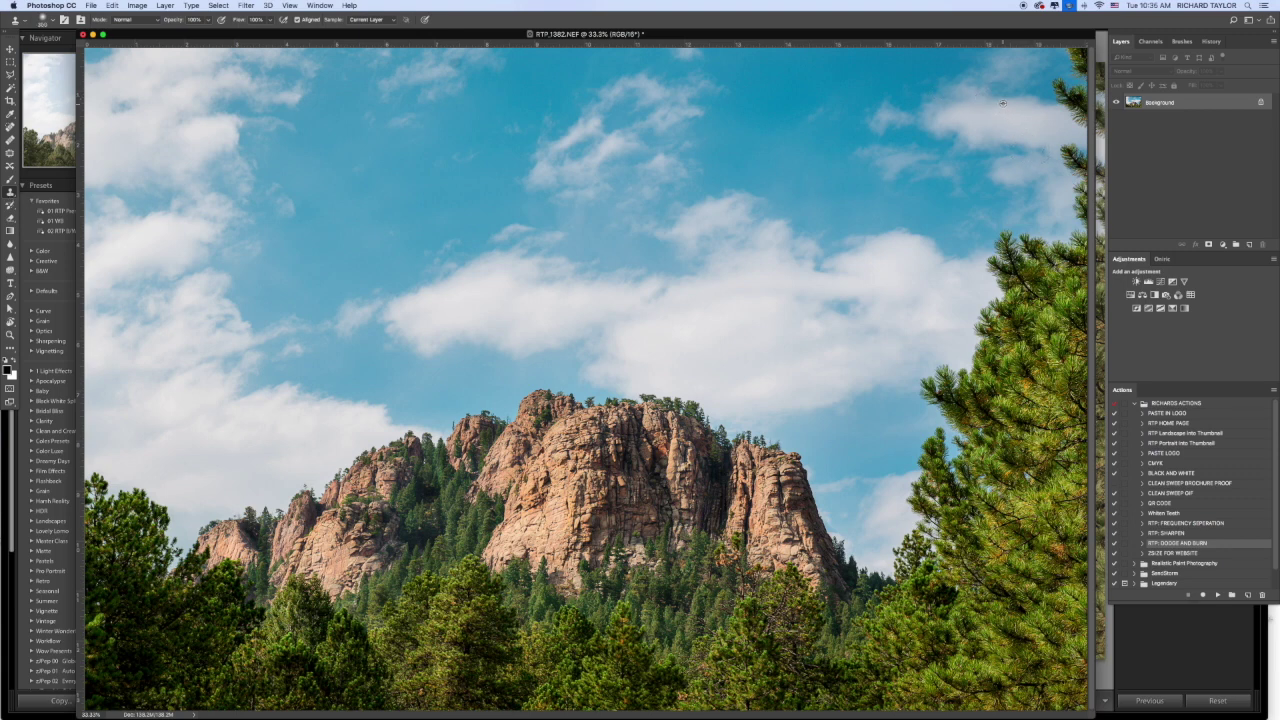
mouse_move(1068, 115)
mouse_down()
mouse_move(1080, 112)
mouse_move(1075, 73)
mouse_up()
drag(1060, 142, 1085, 208)
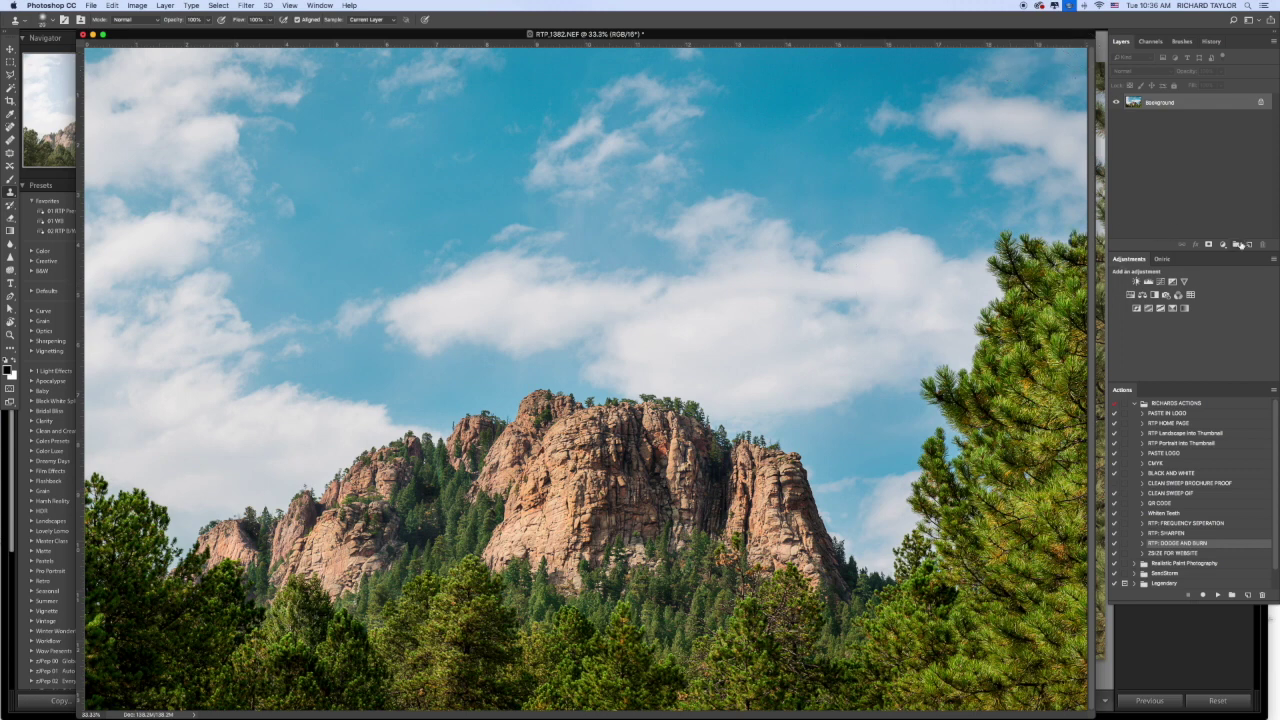
Add a new layer filled with black, blended in Soft Light mode at about 20% opacity
click(1249, 244)
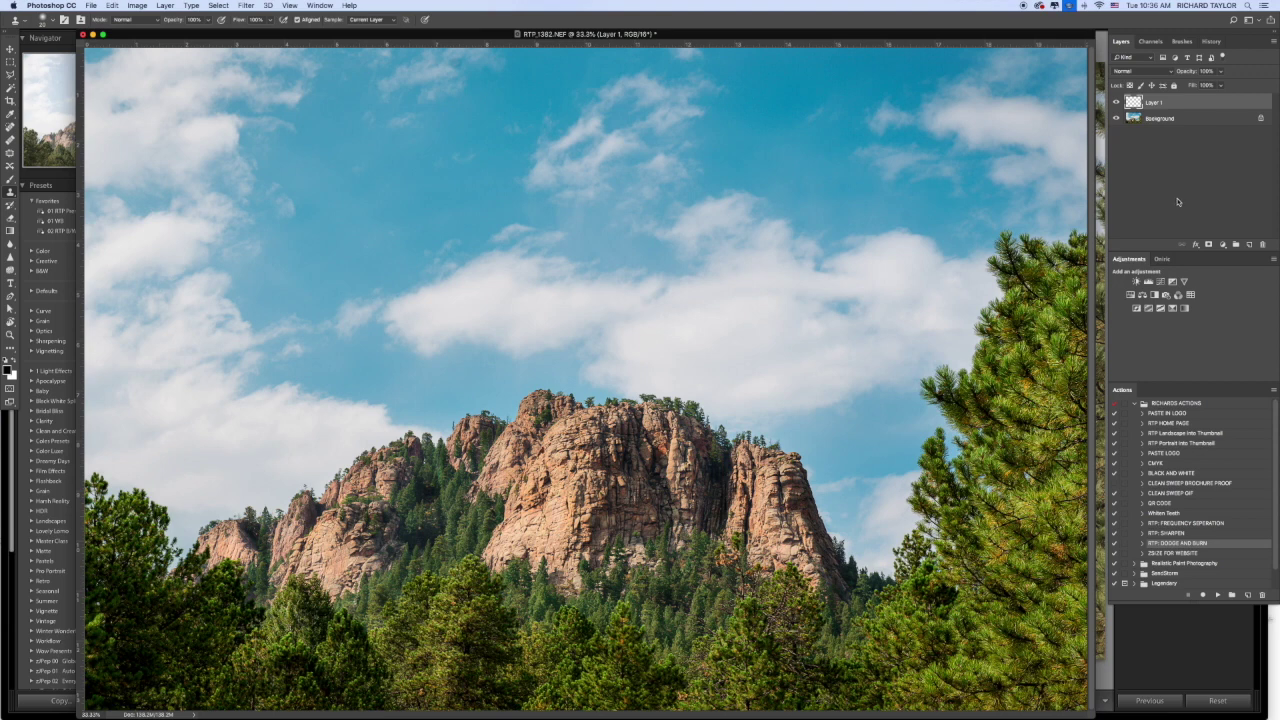
key(alt+BackSpace)
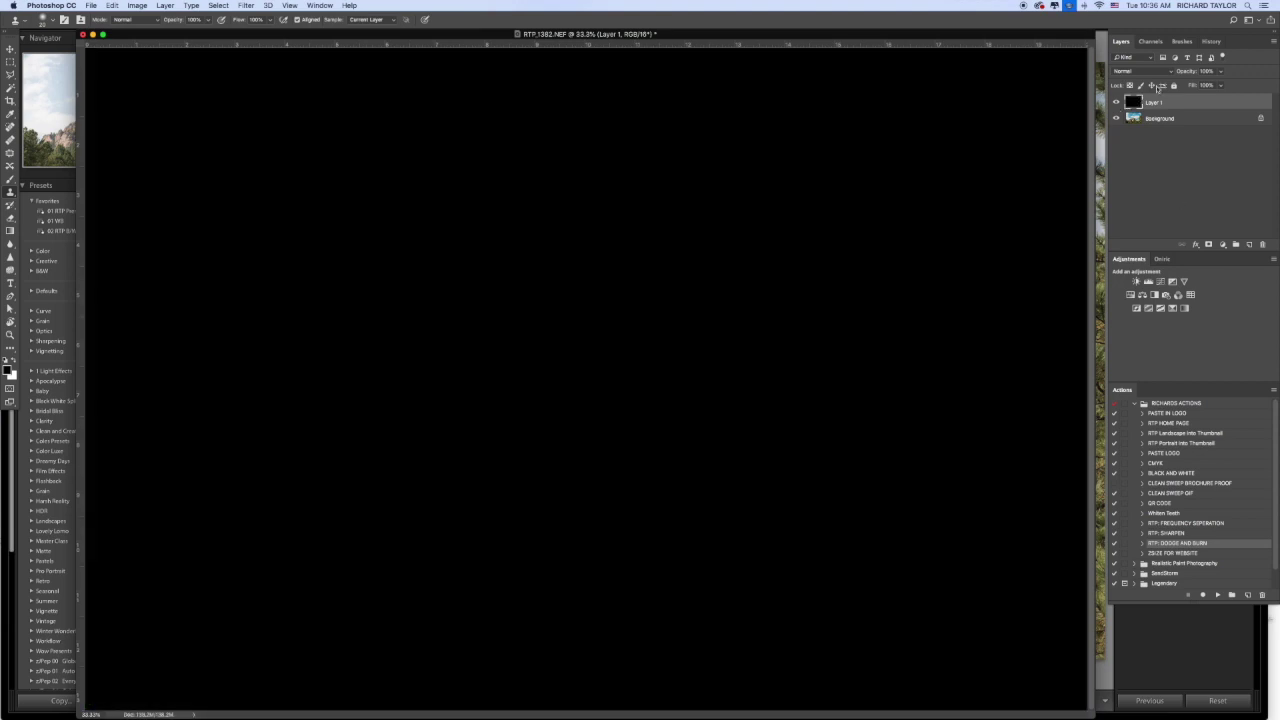
click(1143, 73)
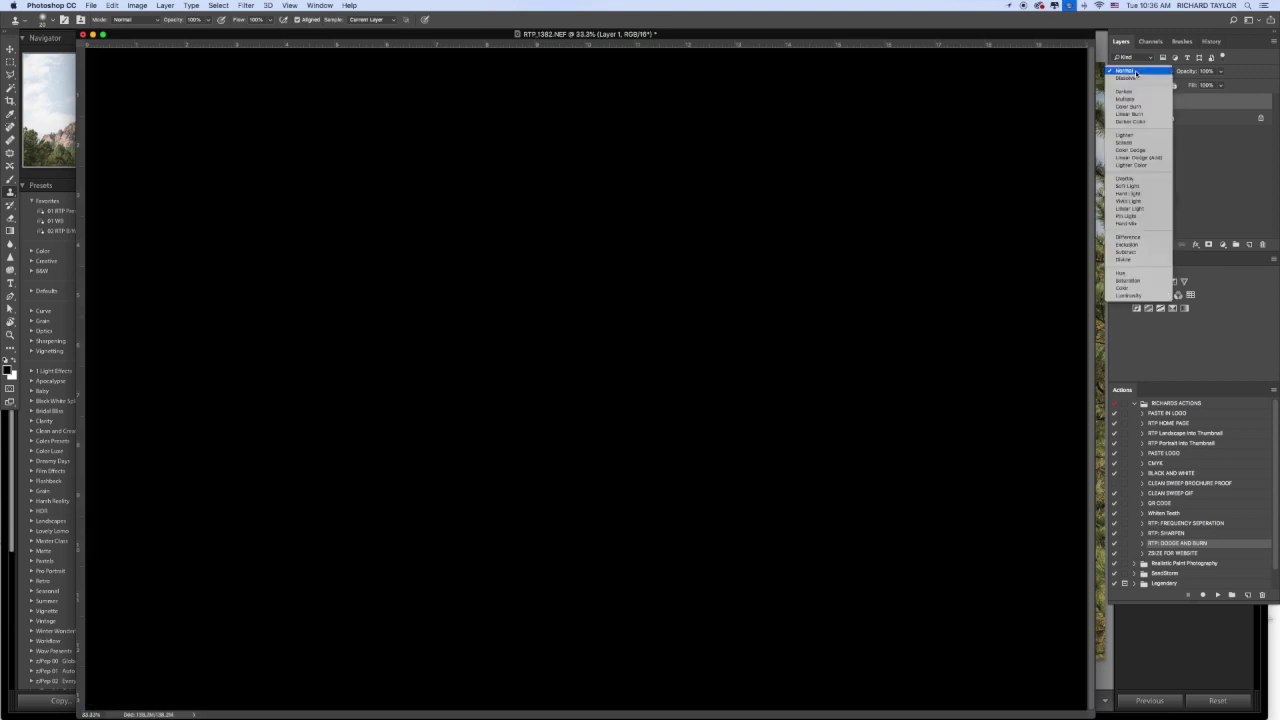
click(1129, 190)
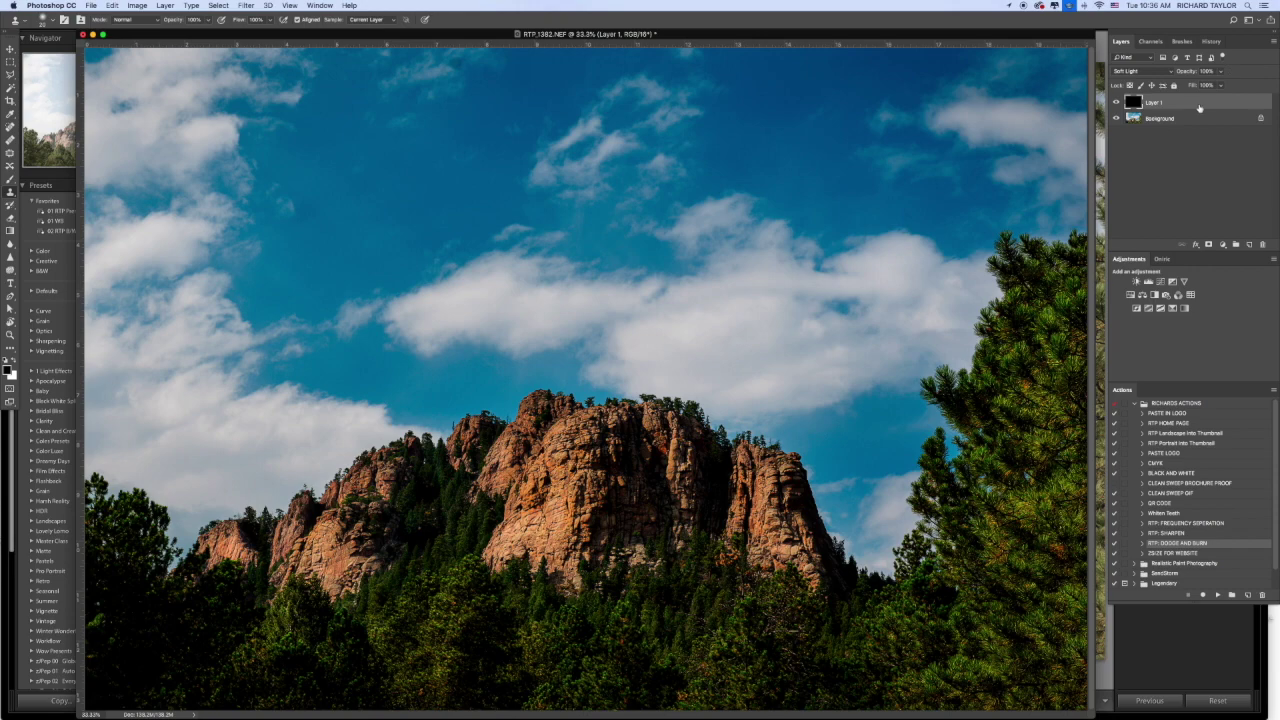
click(1221, 72)
drag(1219, 84, 1188, 85)
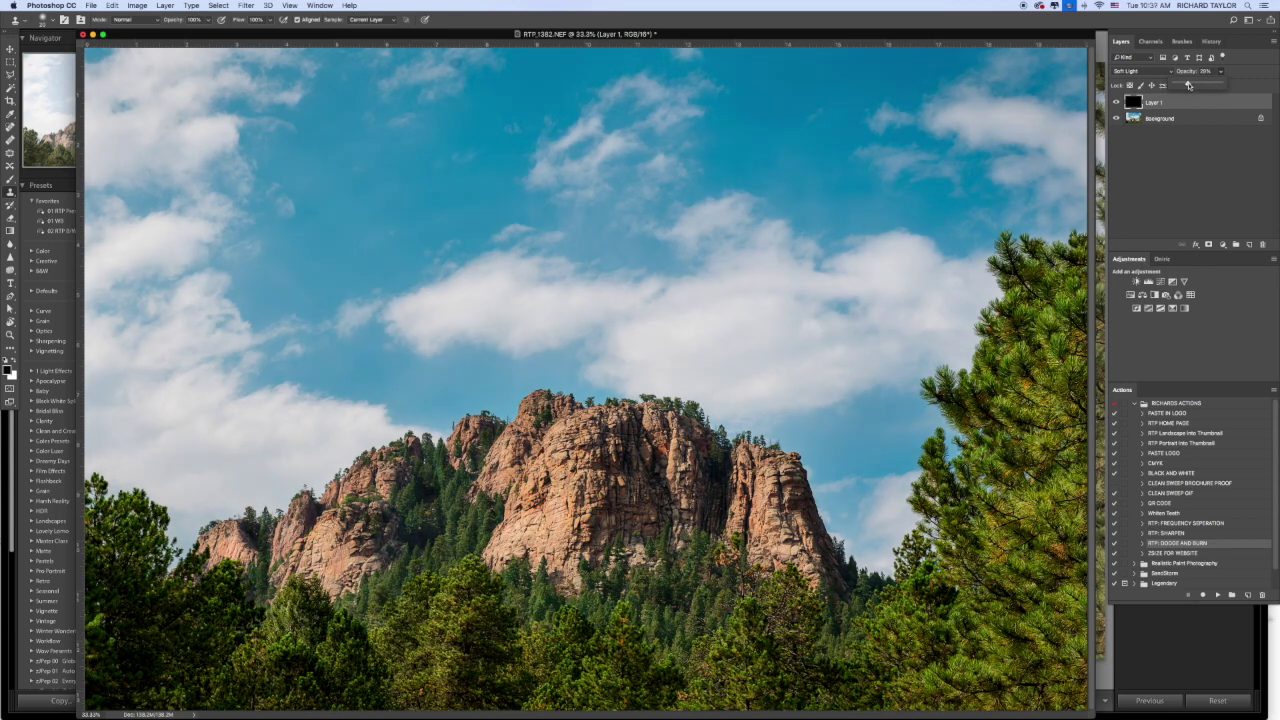
drag(1189, 87, 1186, 85)
Compare the photo with and without the black Soft Light layer
click(1117, 102)
click(1117, 102)
click(1117, 102)
click(1117, 102)
click(1117, 102)
click(1117, 102)
click(1220, 72)
click(1117, 102)
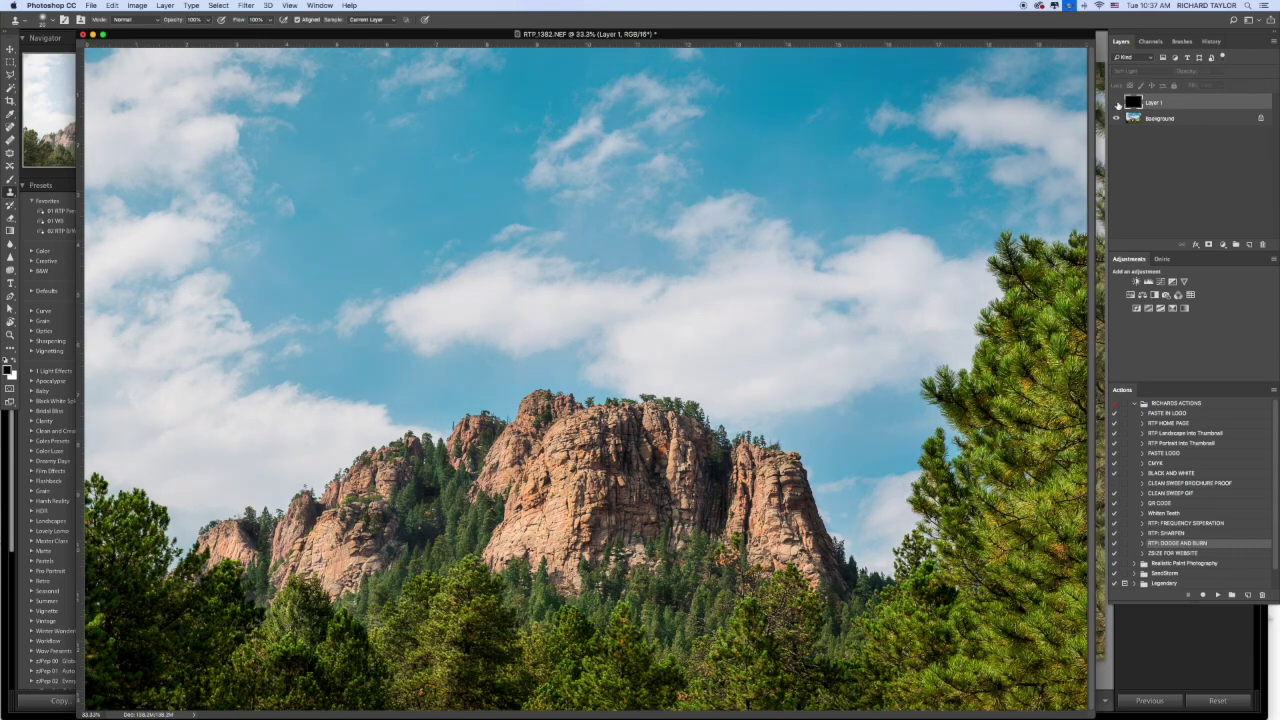
Toggle the visibility of the black Soft Light layer to judge its effect on the sky and rocks, leaving it visible
click(1118, 103)
click(1118, 103)
click(1118, 103)
click(1118, 103)
click(1118, 103)
Add a layer mask to the black Soft Light layer and brush black at 100% opacity over the rock faces and the lower ridge
click(1209, 244)
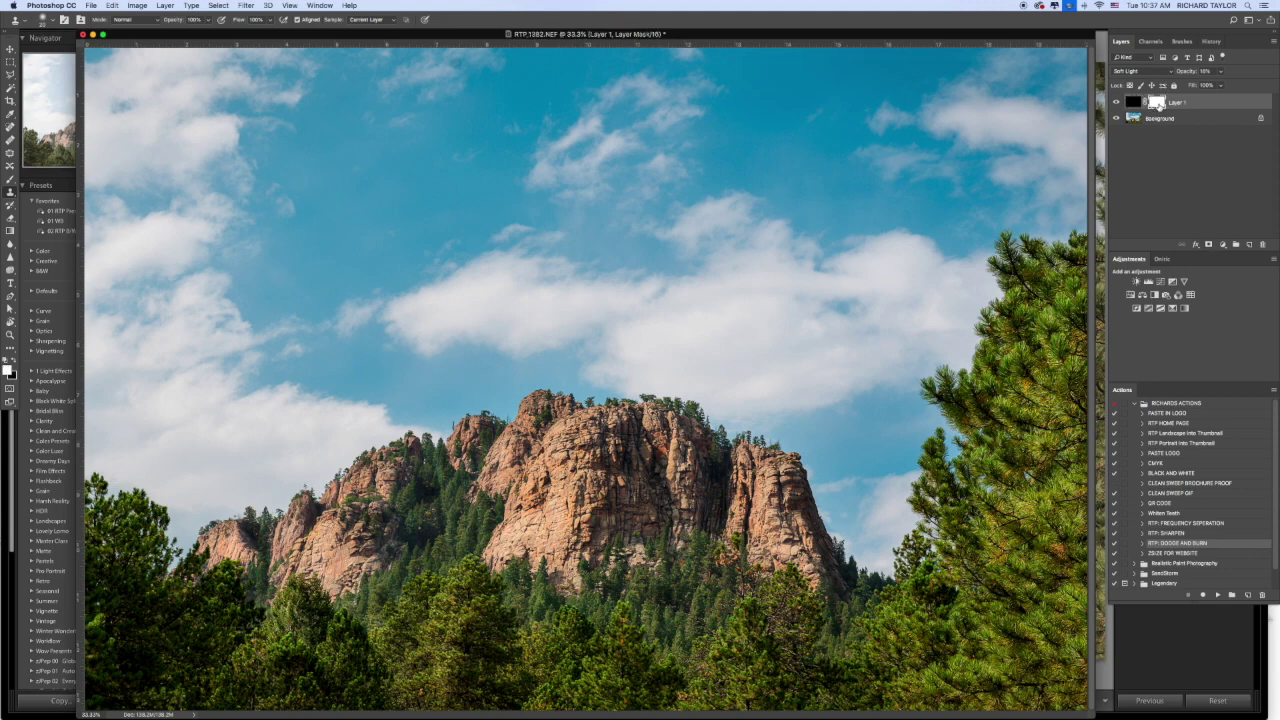
key(x)
key(b)
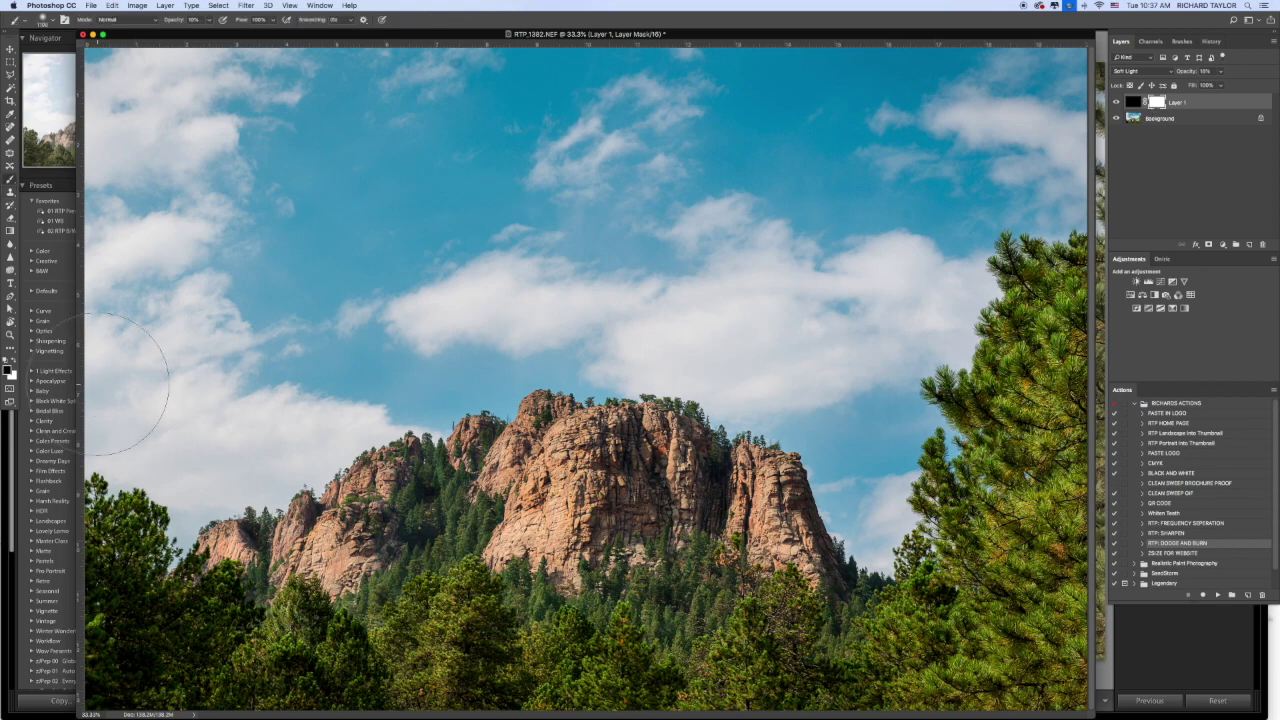
key(0)
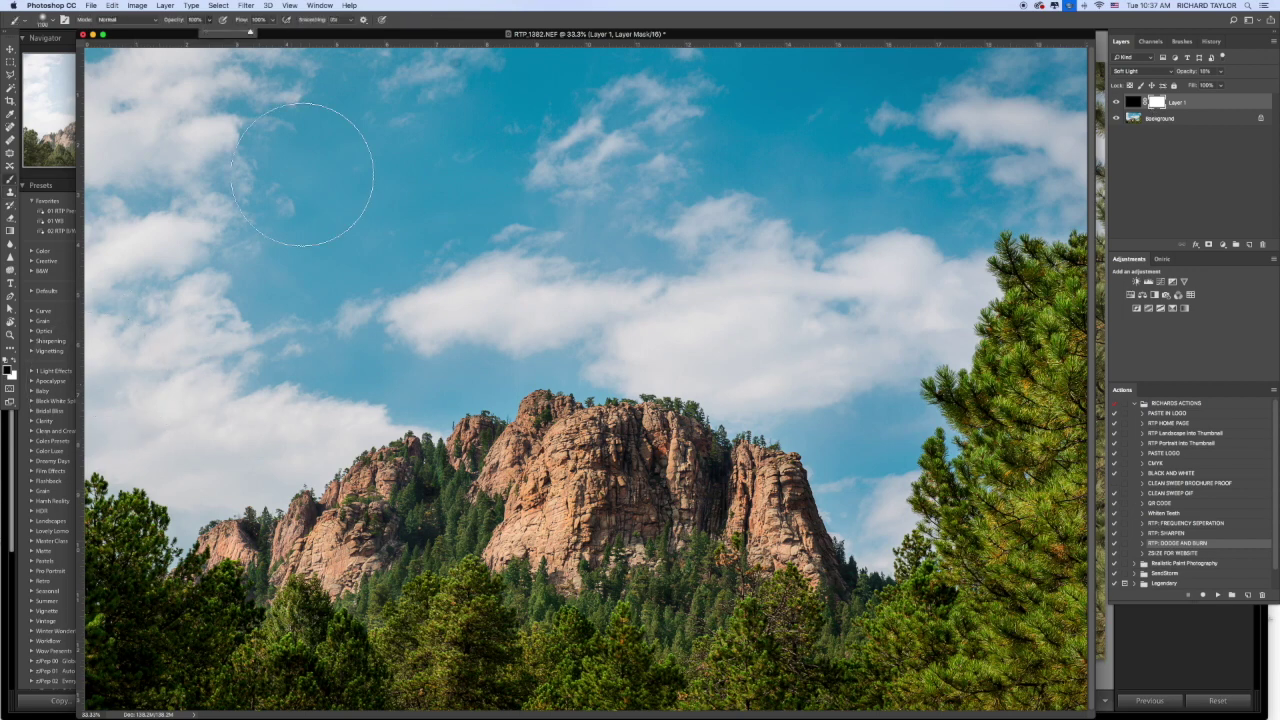
drag(582, 493, 592, 470)
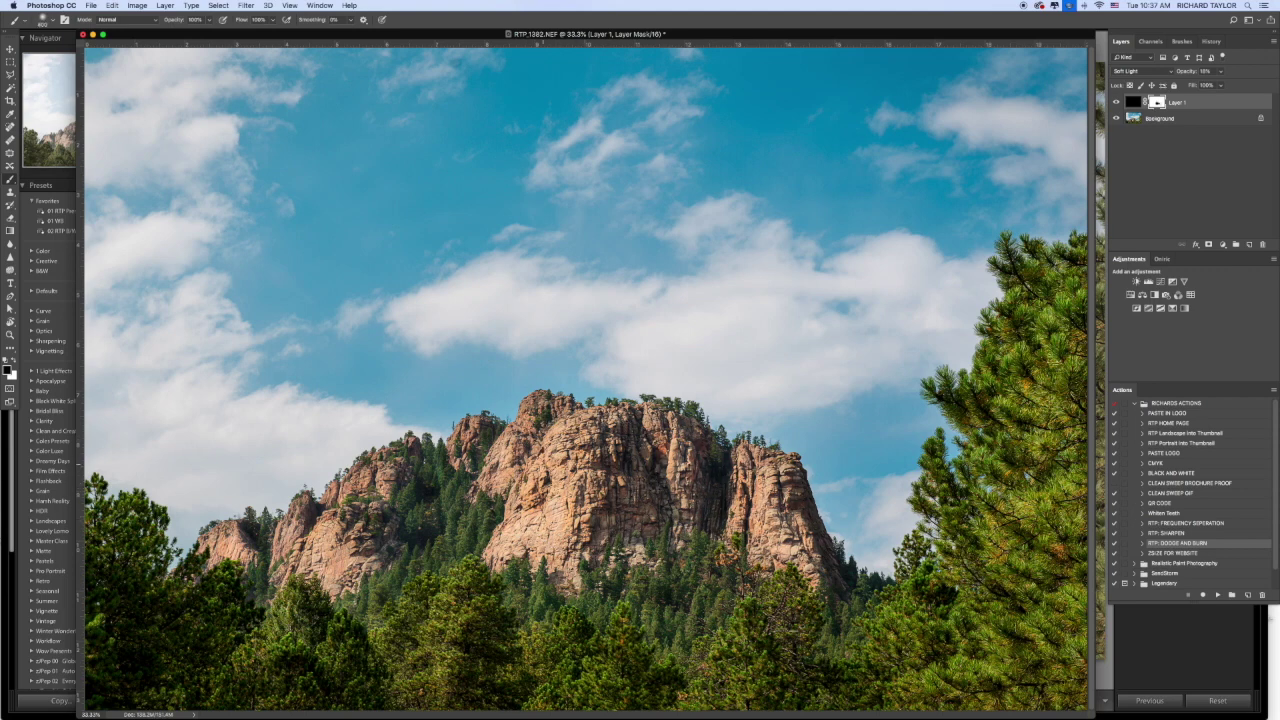
key(bracketleft)
mouse_move(377, 484)
mouse_down()
mouse_move(362, 542)
mouse_move(238, 550)
mouse_up()
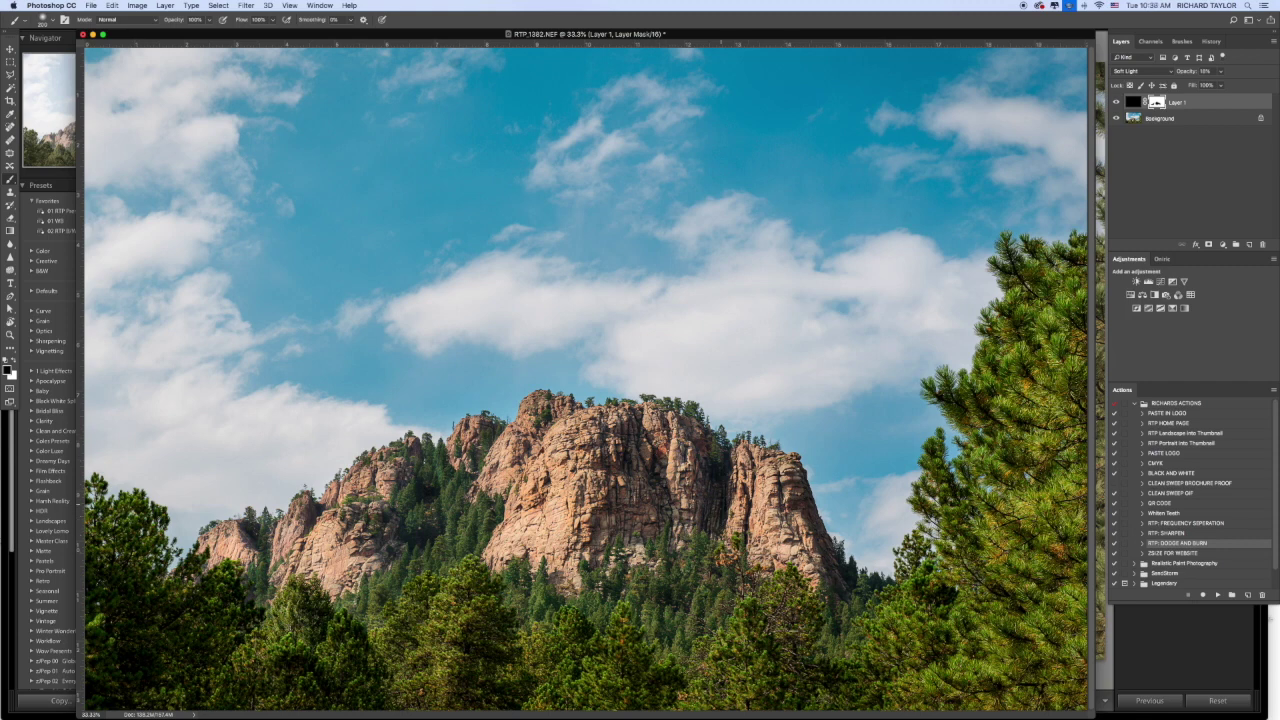
Compare the photo with the layer mask disabled and enabled, and with the masked Soft Light layer hidden and shown
shift+click(1157, 103)
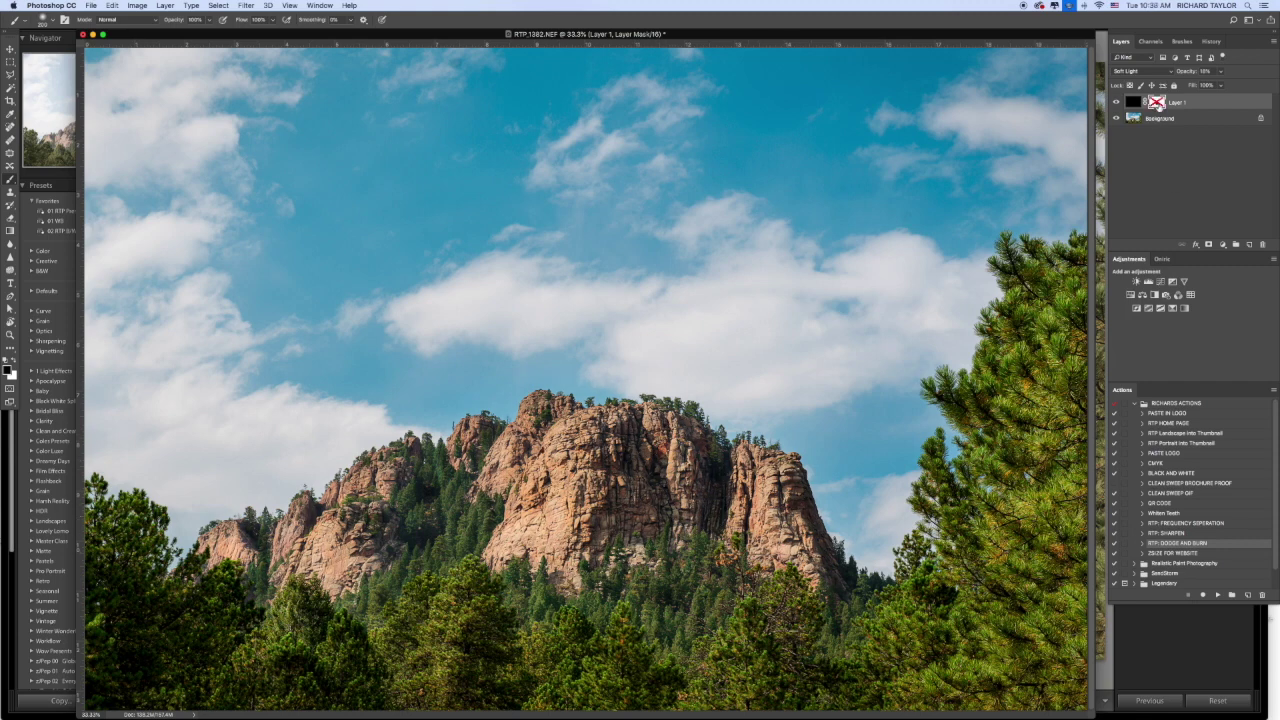
shift+click(1157, 103)
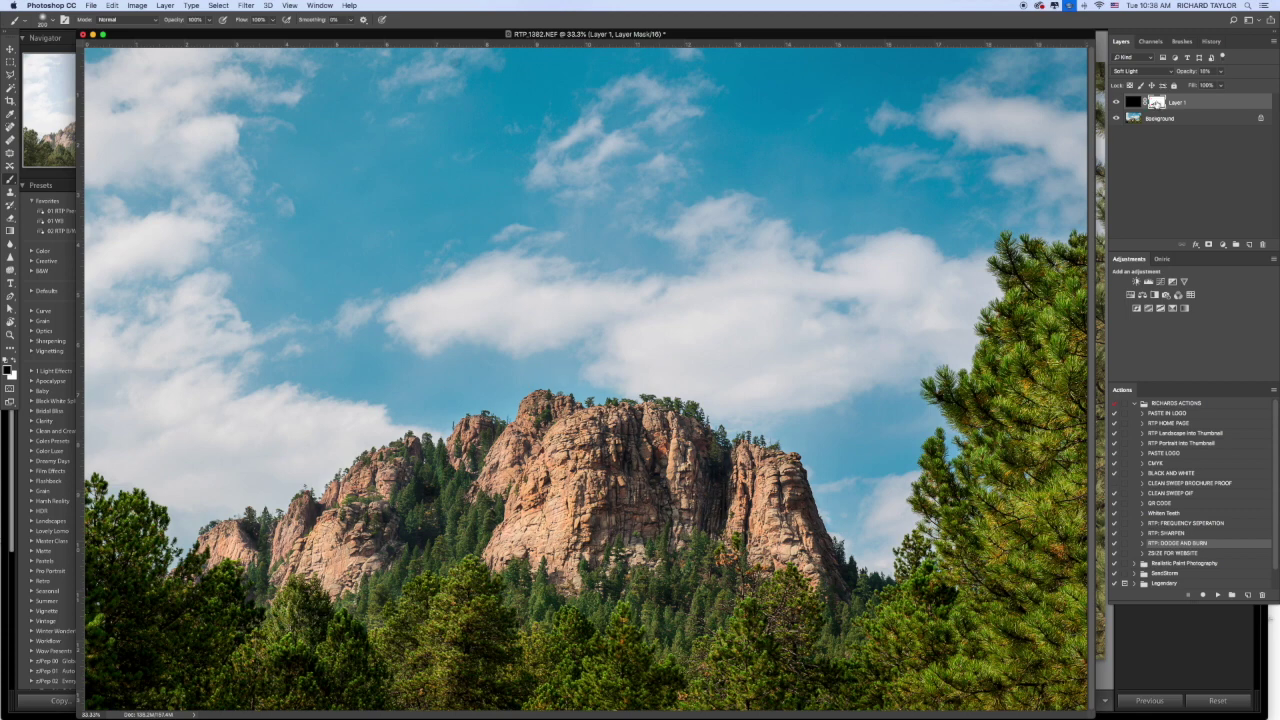
click(1116, 103)
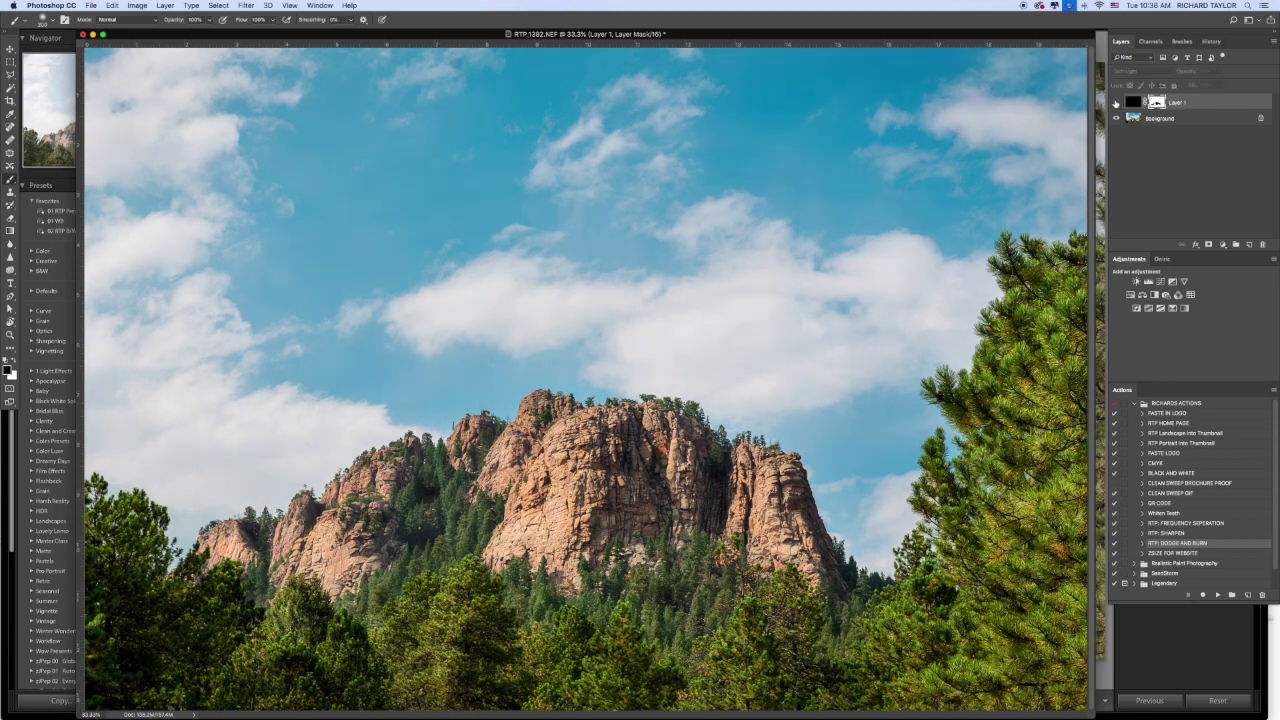
click(1116, 103)
click(1116, 103)
click(1116, 103)
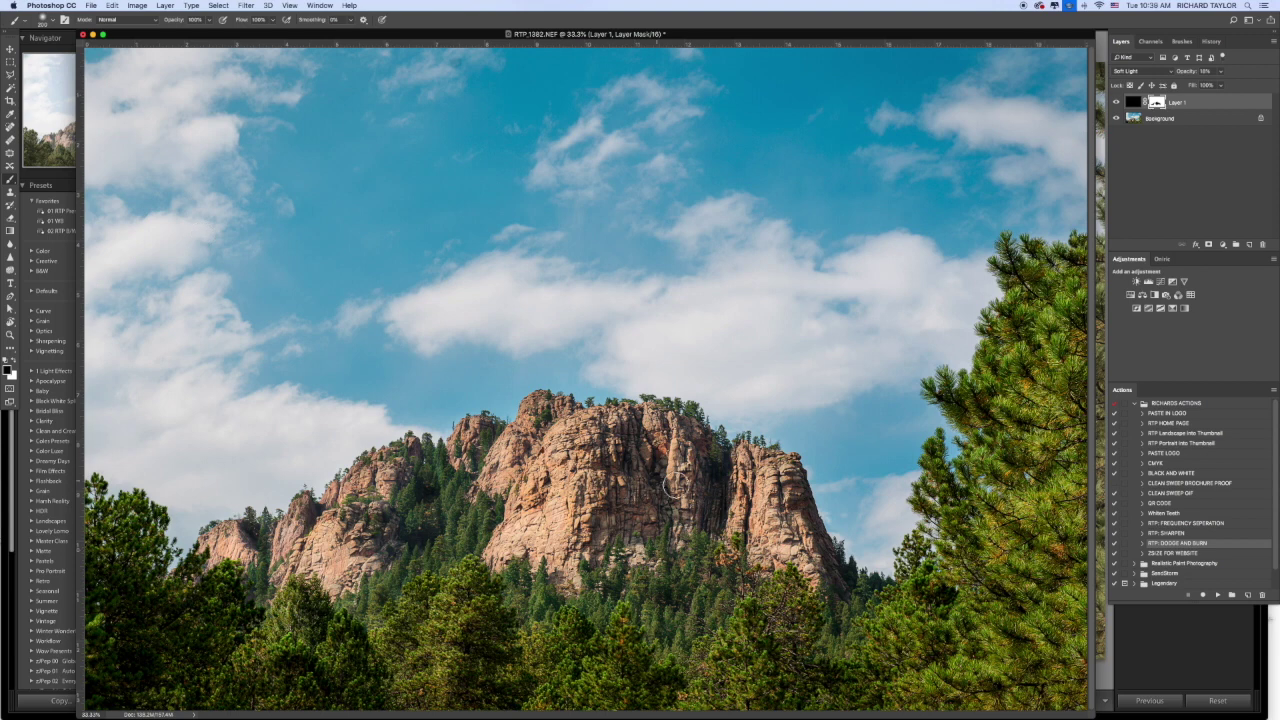
click(1116, 103)
click(1116, 103)
Merge the masked layer into the background and save the photo as RTP_1382.tif, returning to Lightroom Classic
key(super+e)
key(super+s)
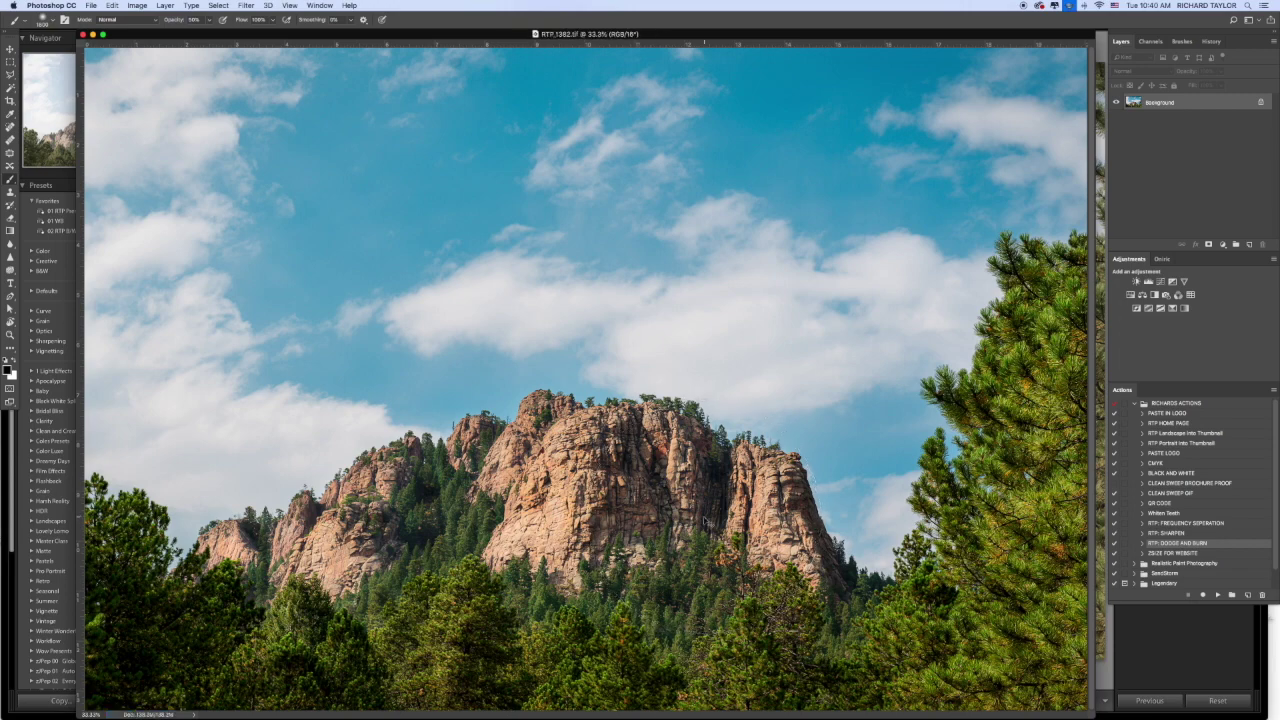
key(super+Tab)
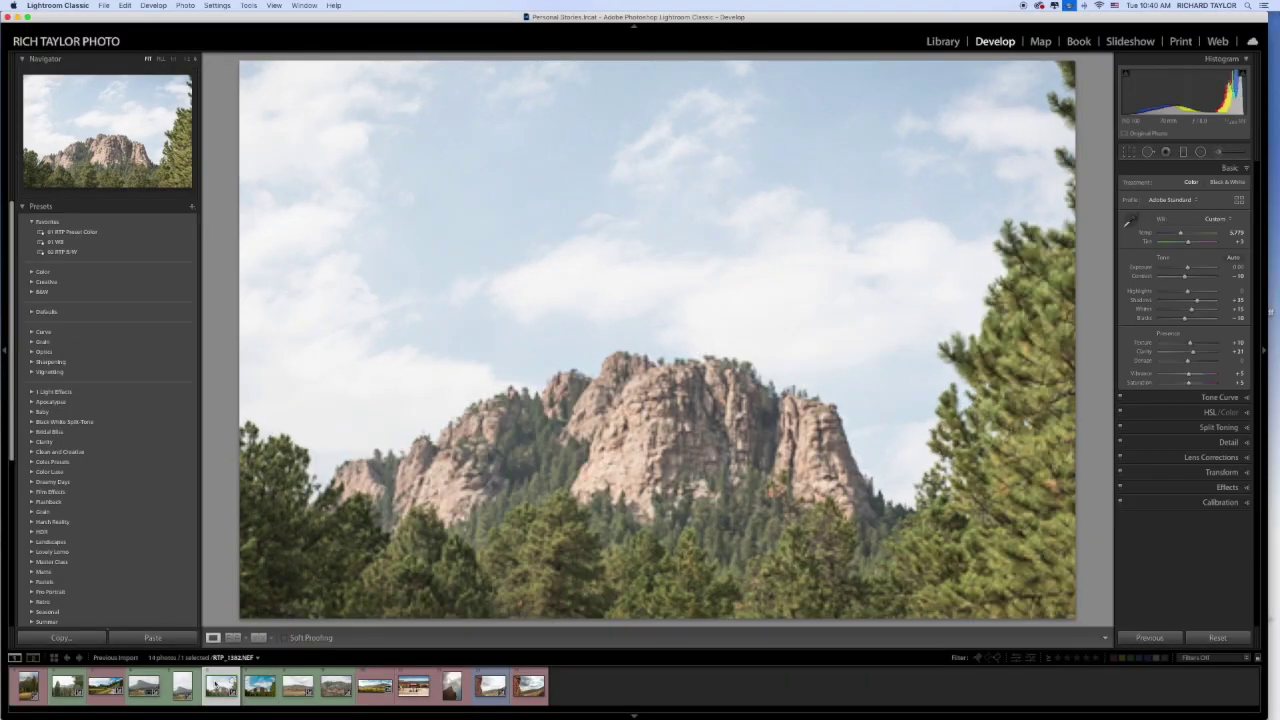